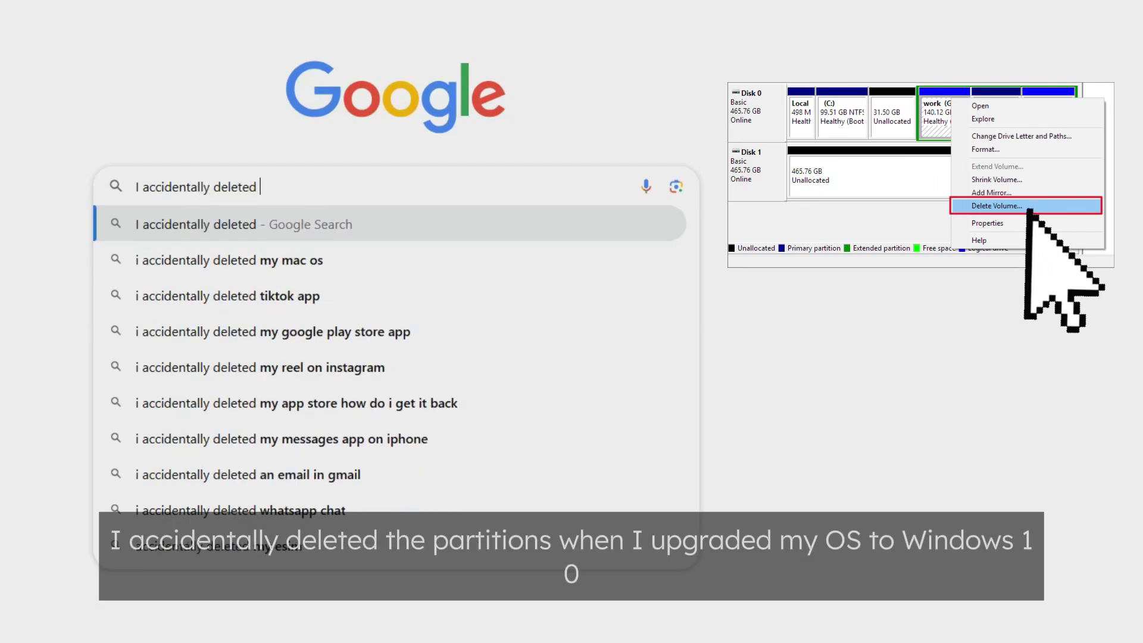
# - Search for 'tally deleted my partition how to fix'
pyautogui.write('my part')
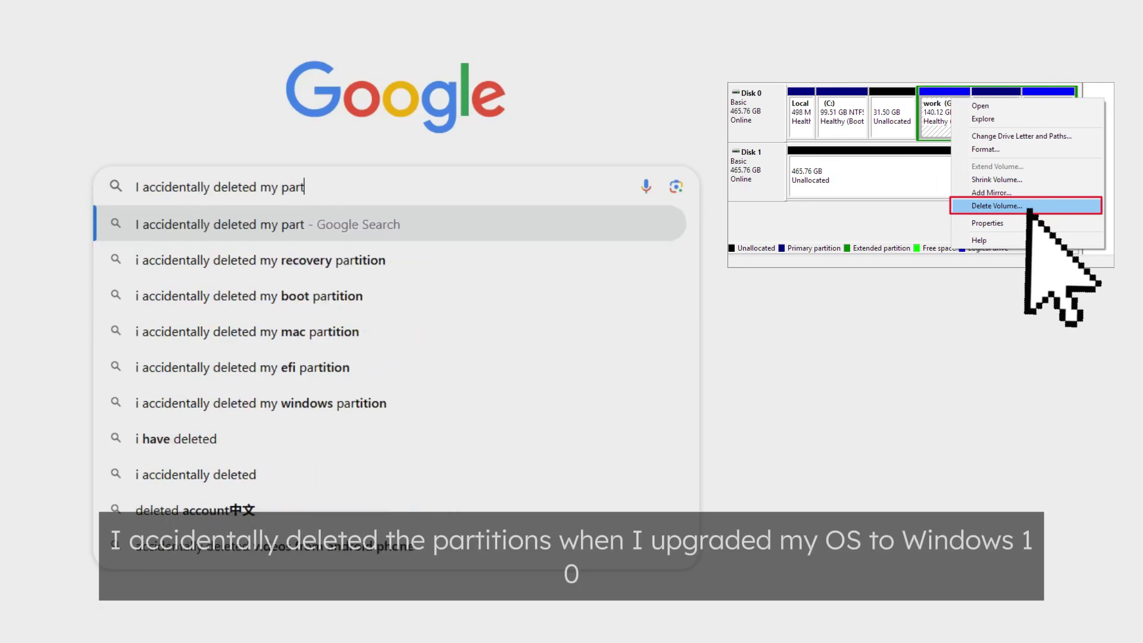
pyautogui.write('ition how ')
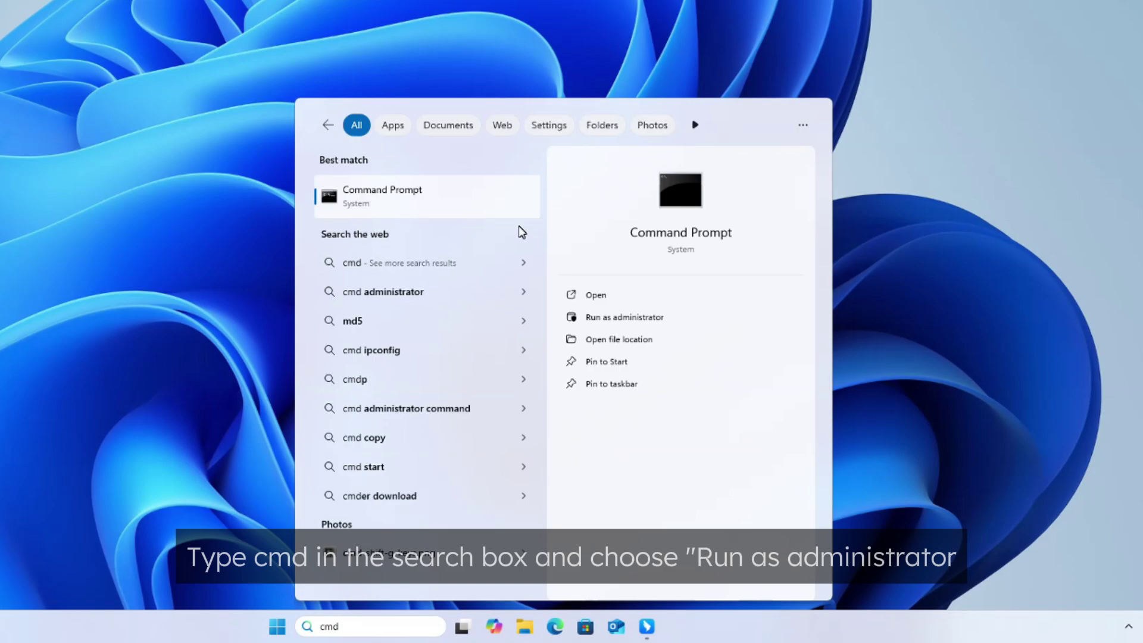
# - Run chkdsk F: /f/r/x in an administrator Command Prompt to repair drive F:
pyautogui.click(632, 316)
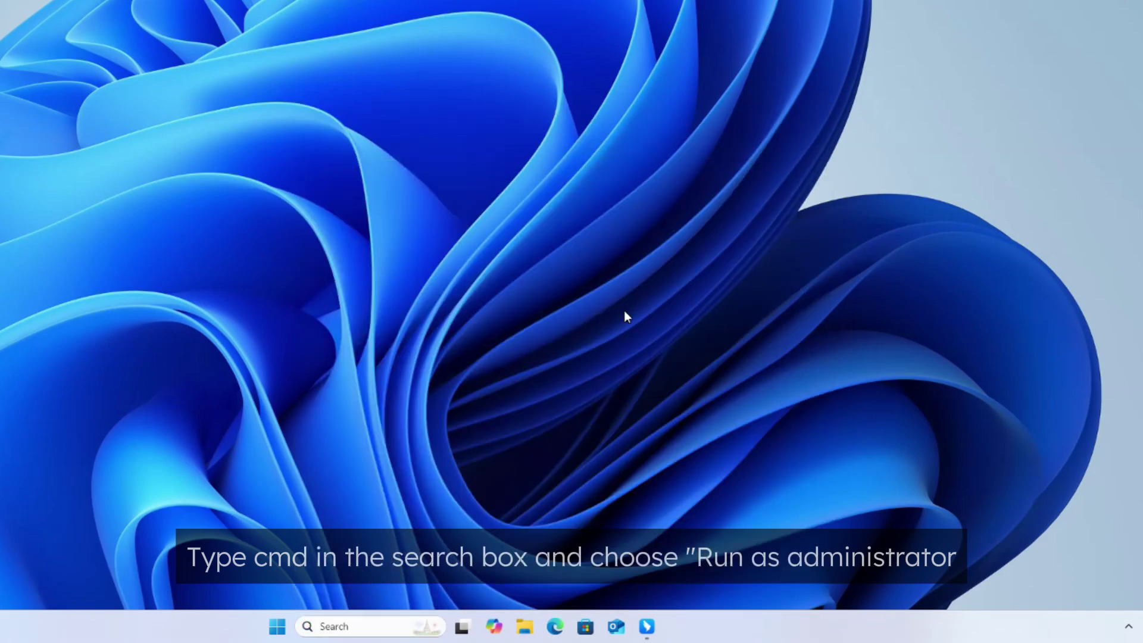
pyautogui.write('chkdsk F: /f/r/x')
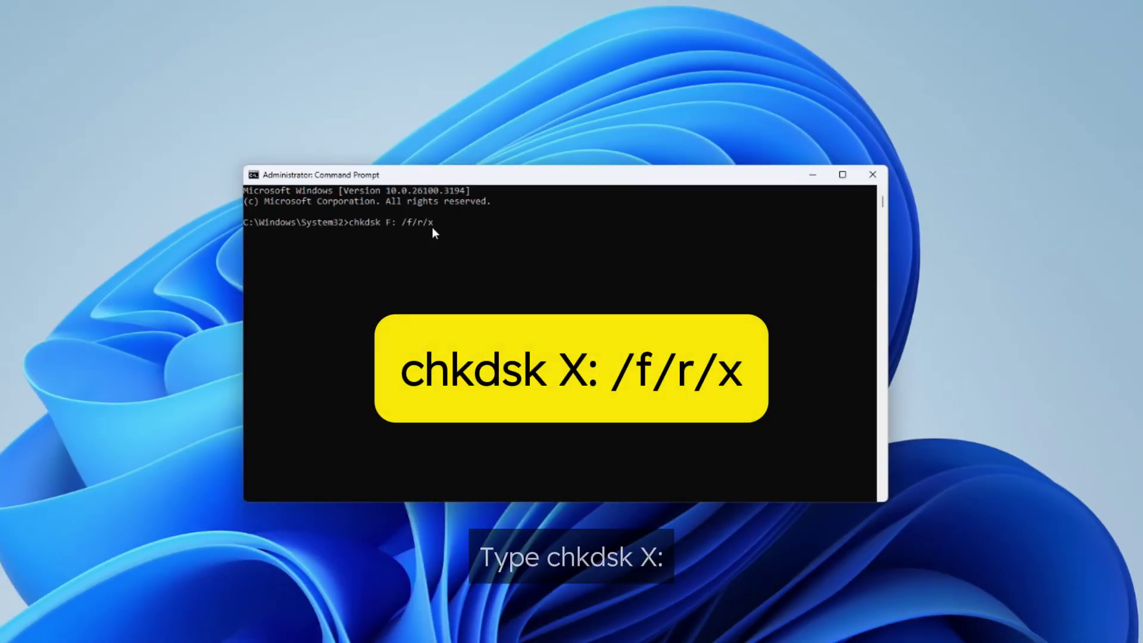
pyautogui.press('Return')
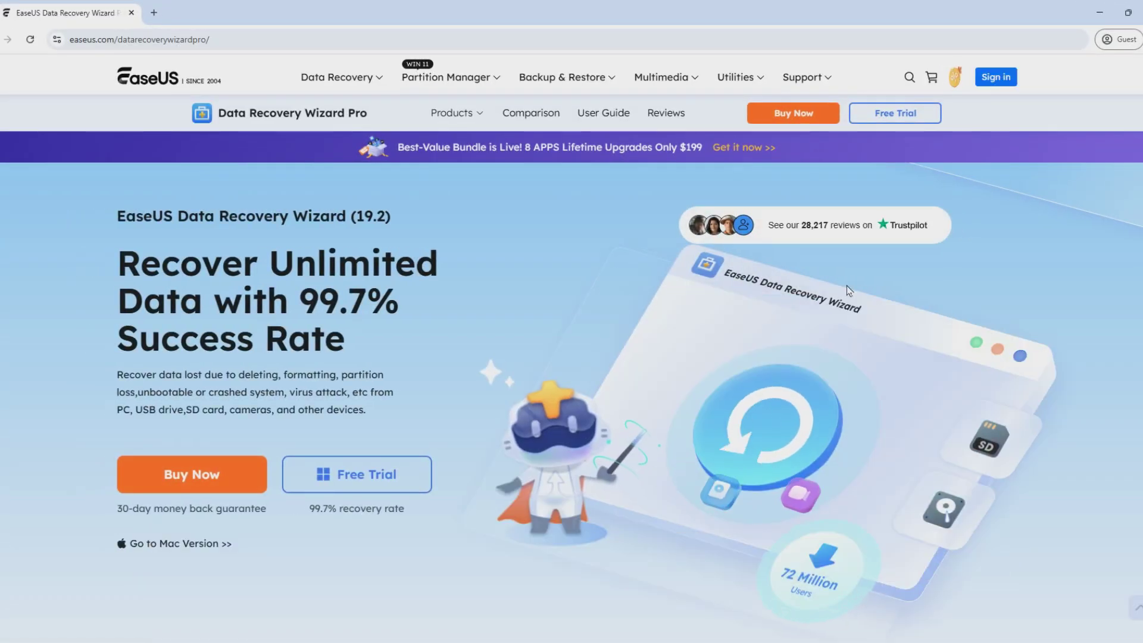
# - Scroll the Data Recovery Wizard Pro page from its features down to the free recovery guide
pyautogui.scroll(-8, 848, 290)
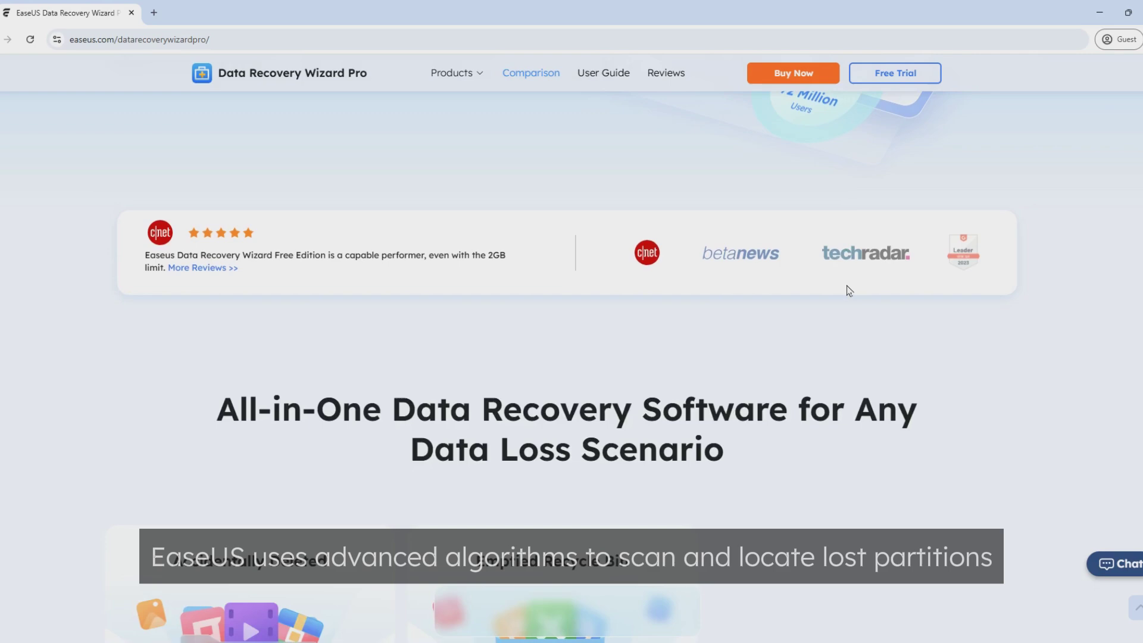
pyautogui.scroll(-14, 848, 290)
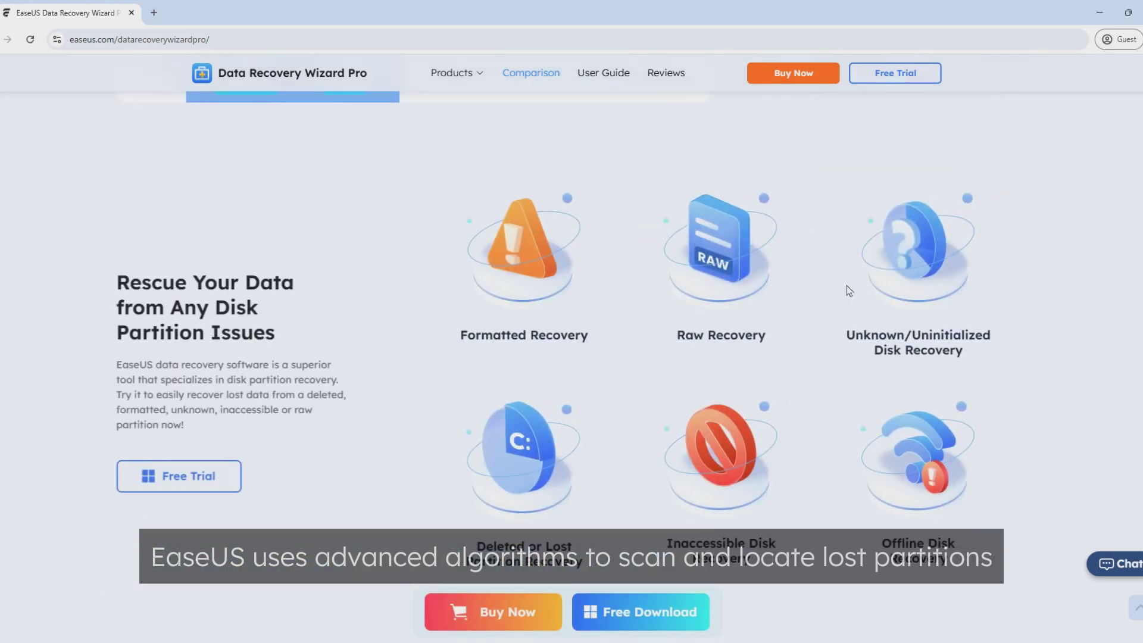
pyautogui.scroll(-13, 848, 291)
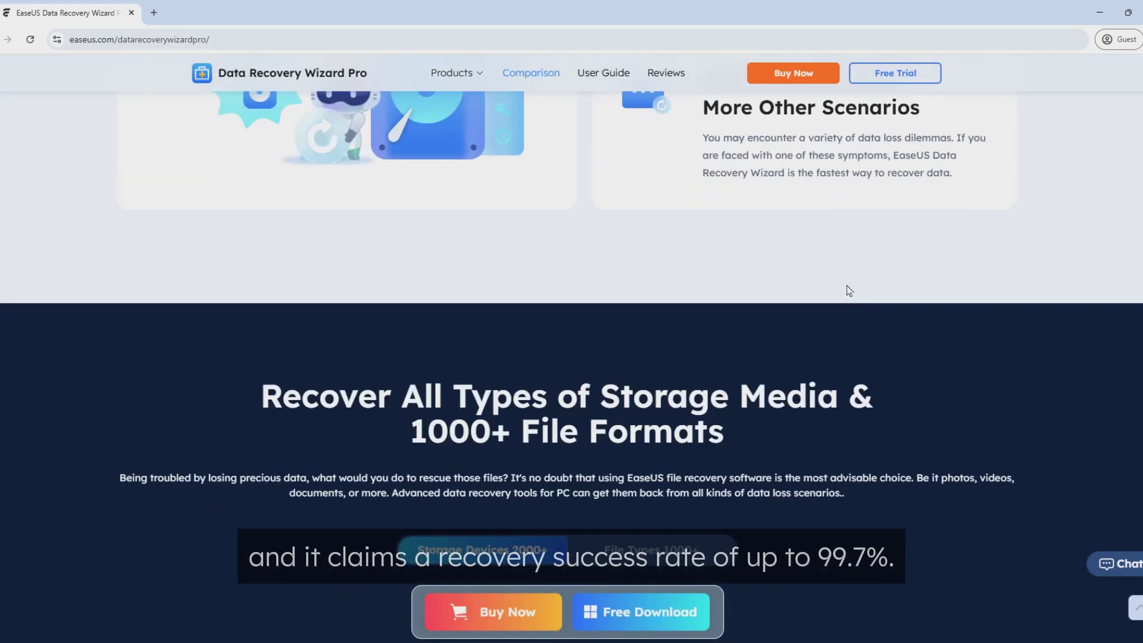
pyautogui.scroll(-15, 848, 291)
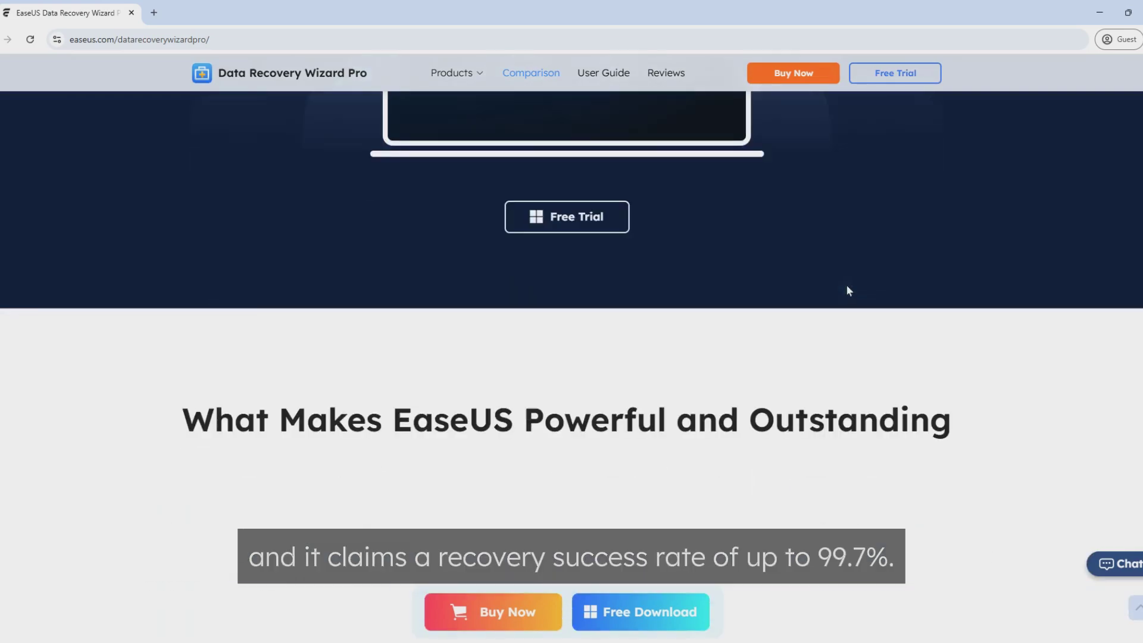
pyautogui.scroll(-11, 849, 290)
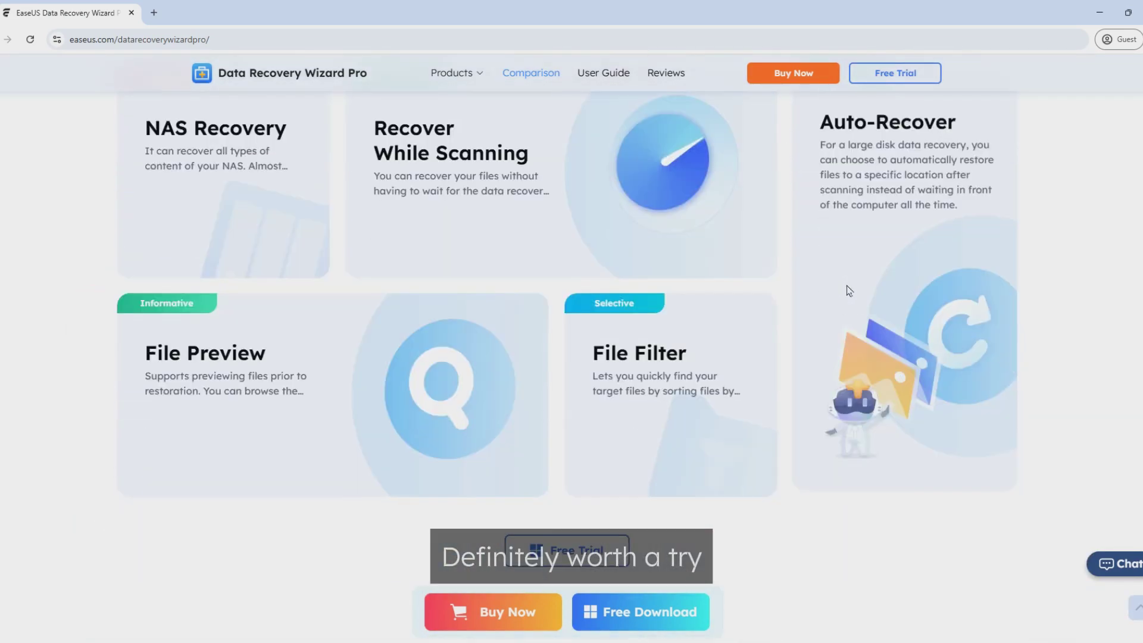
pyautogui.scroll(-15, 849, 291)
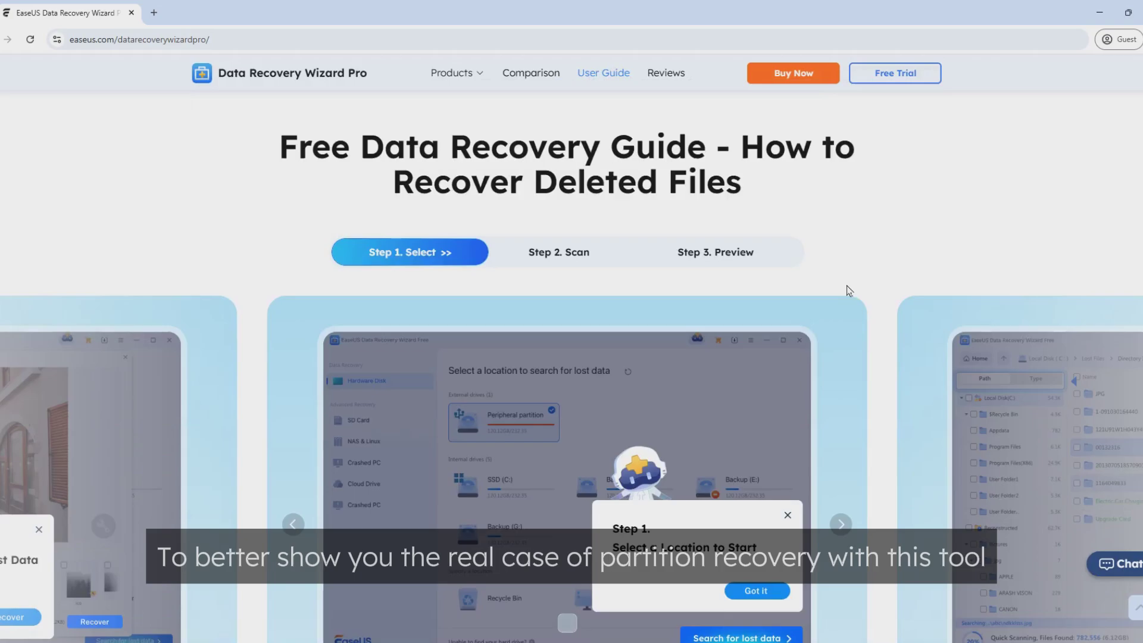
pyautogui.scroll(-10, 848, 291)
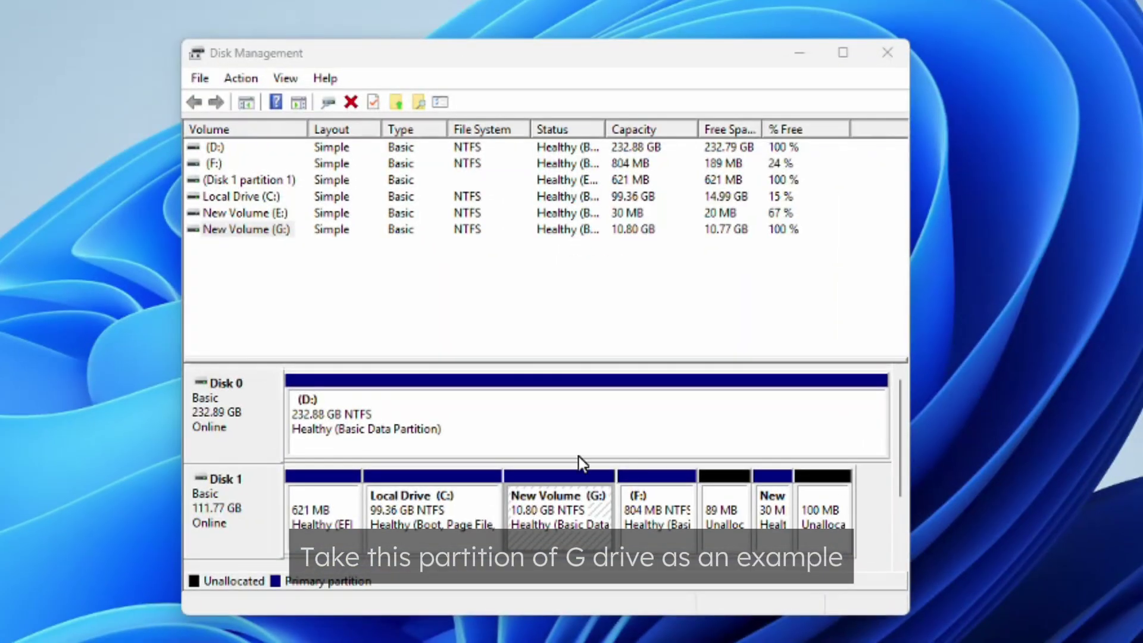
# - Open New Volume (G:) to check its contents, then close the folder window
pyautogui.rightClick(588, 501)
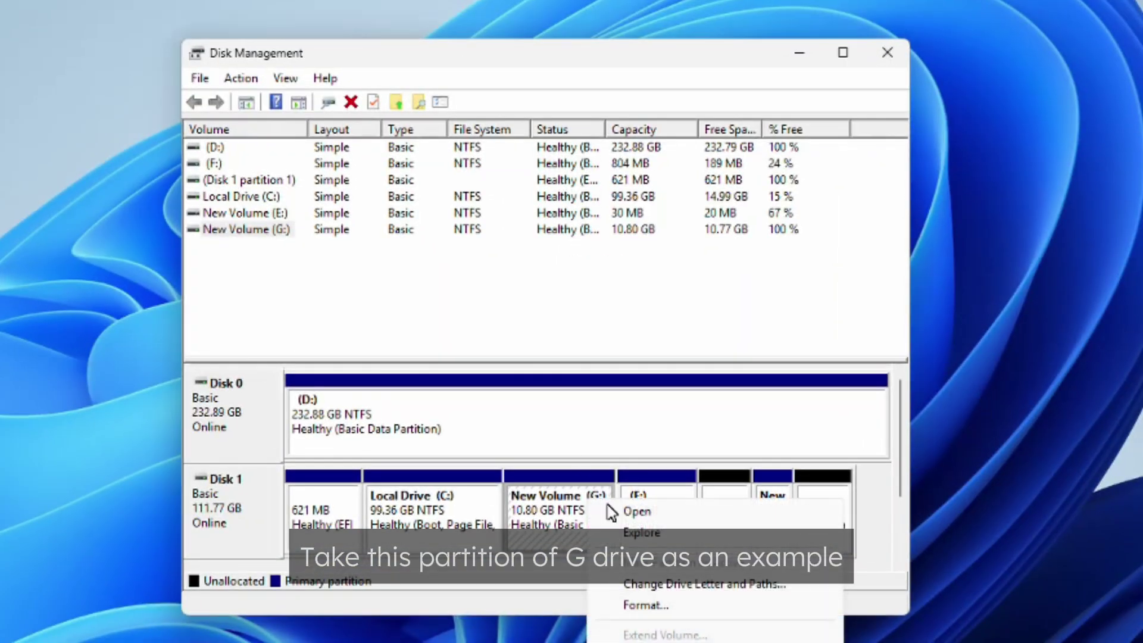
pyautogui.click(665, 522)
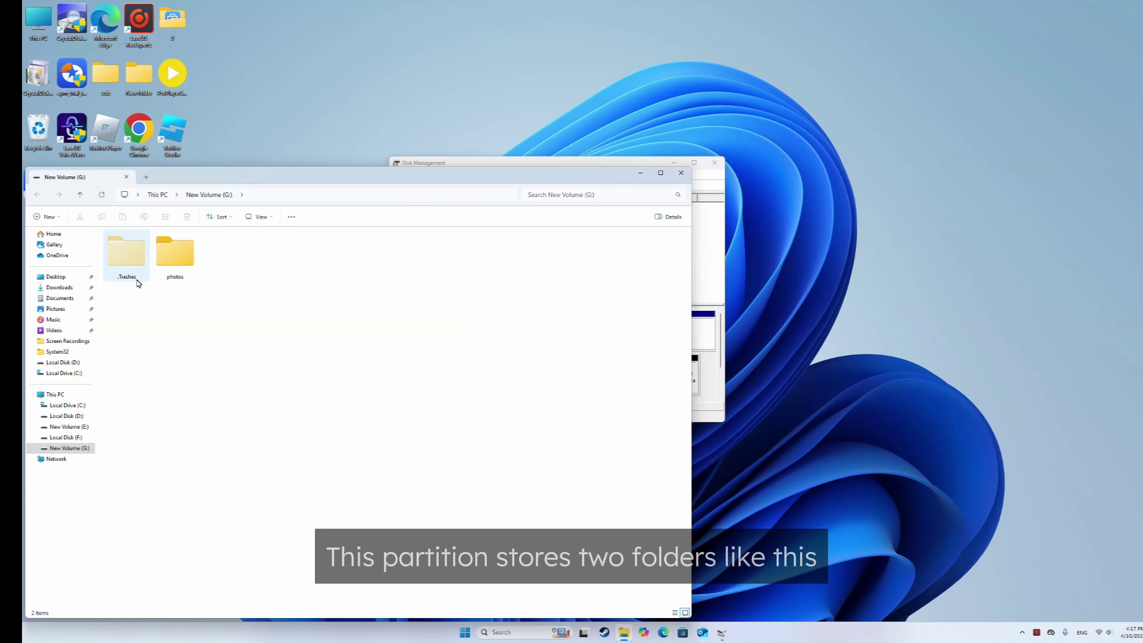
pyautogui.click(683, 173)
# - Delete New Volume (G:), leaving 10.81 GB unallocated on Disk 1
pyautogui.rightClick(559, 374)
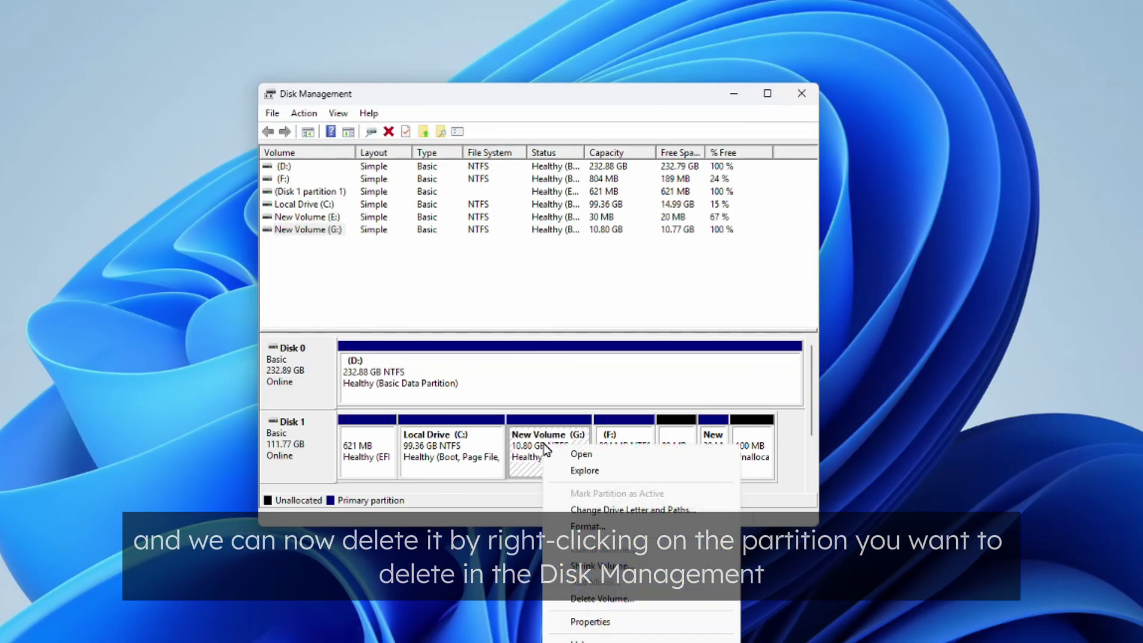
pyautogui.click(614, 601)
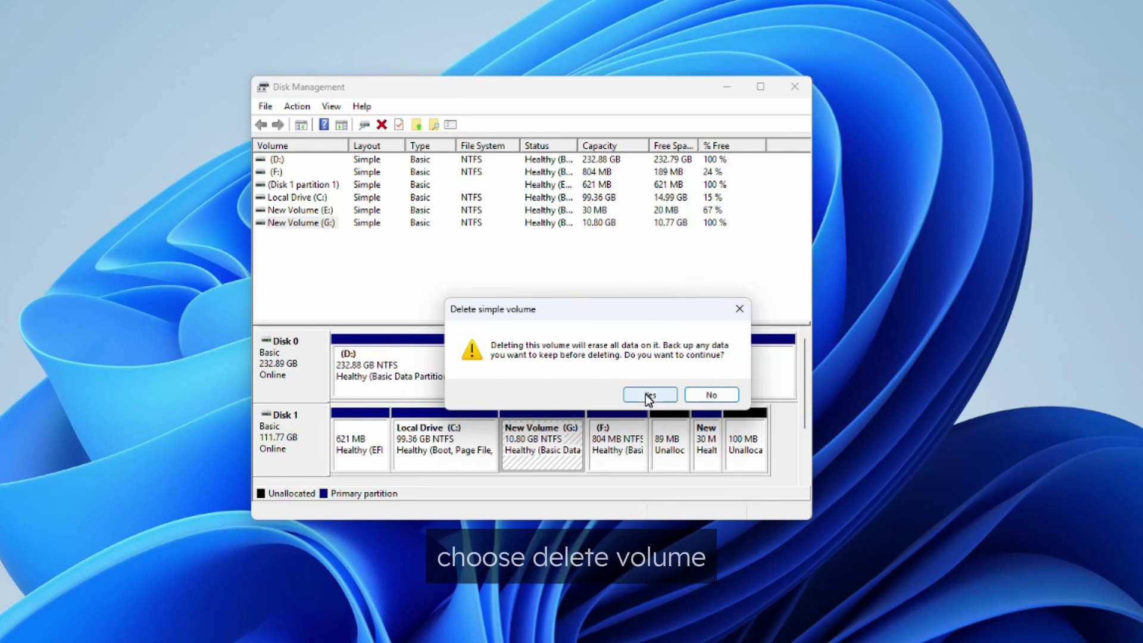
pyautogui.click(650, 396)
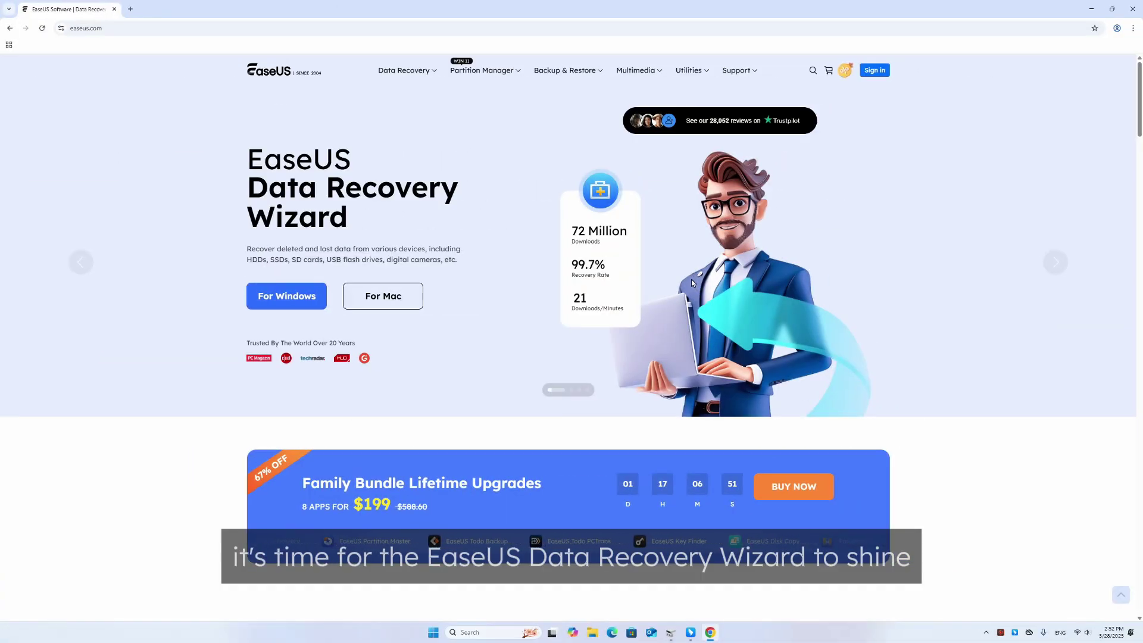
# - Go to the Data Recovery Free page from the Data Recovery navigation menu
pyautogui.moveTo(405, 71)
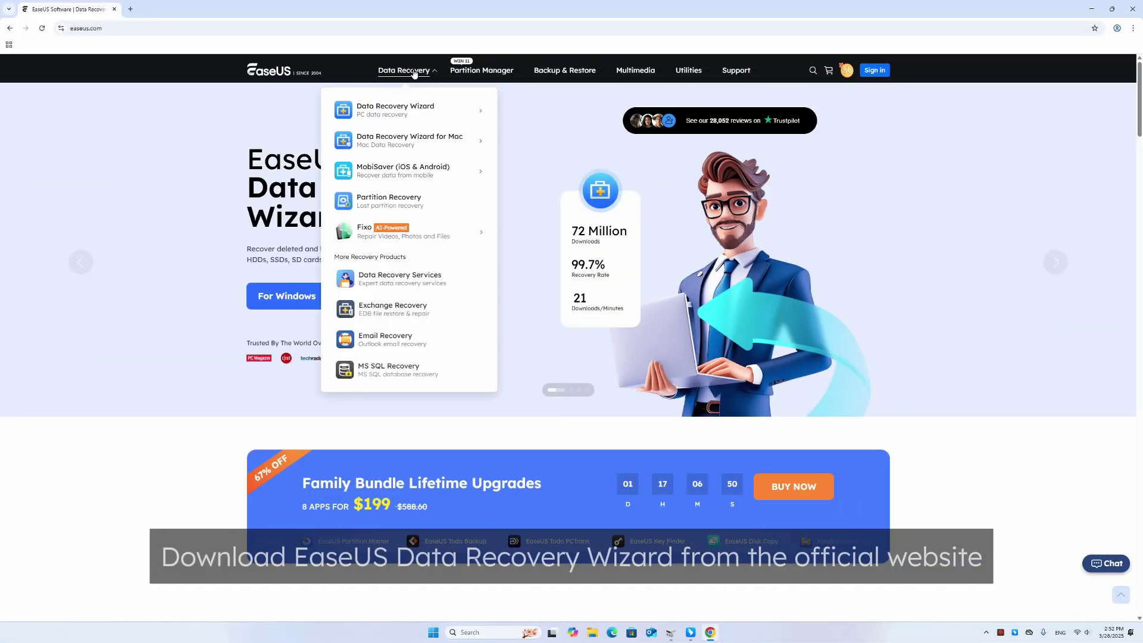
pyautogui.moveTo(429, 109)
pyautogui.click(516, 124)
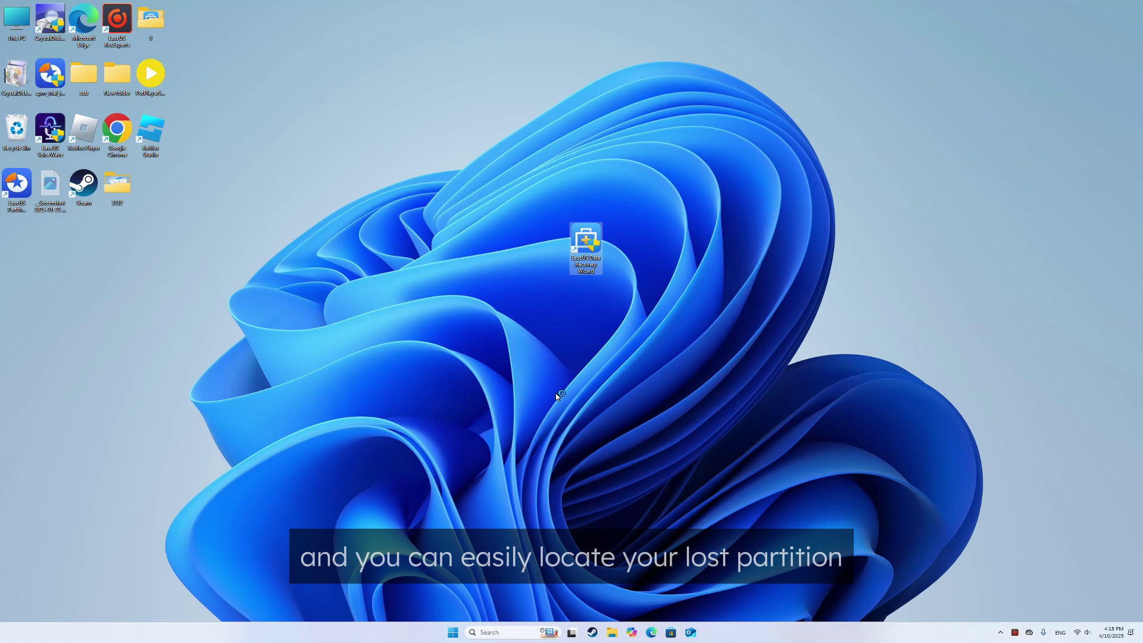
# - Launch EaseUS Data Recovery Wizard and scan Lost Partition -1 for data
pyautogui.doubleClick(586, 247)
pyautogui.click(643, 299)
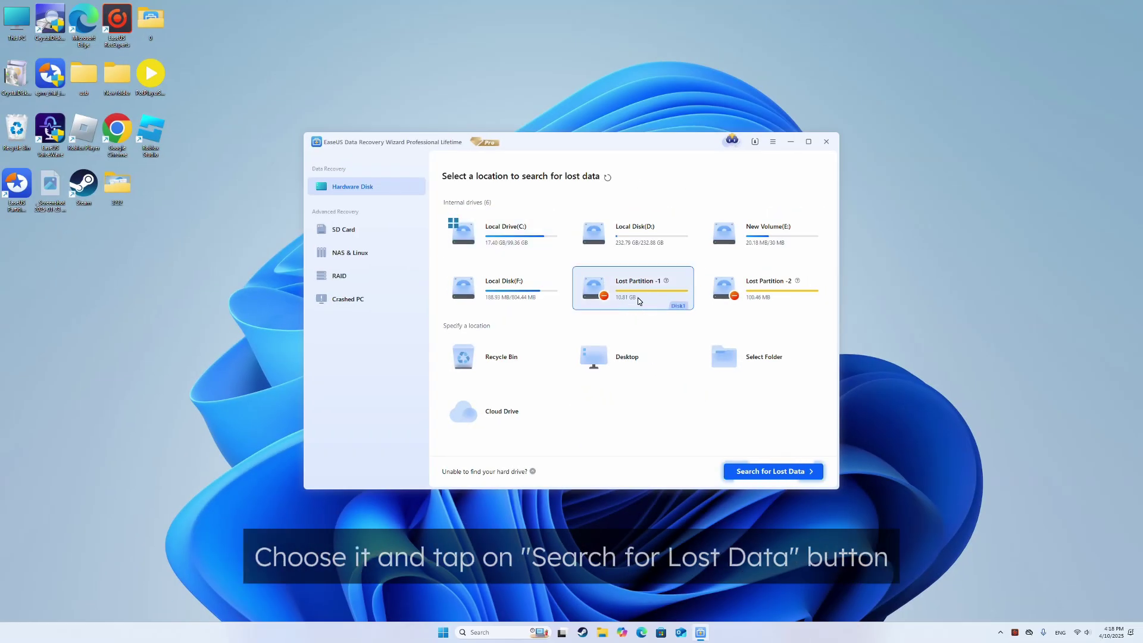
pyautogui.click(773, 471)
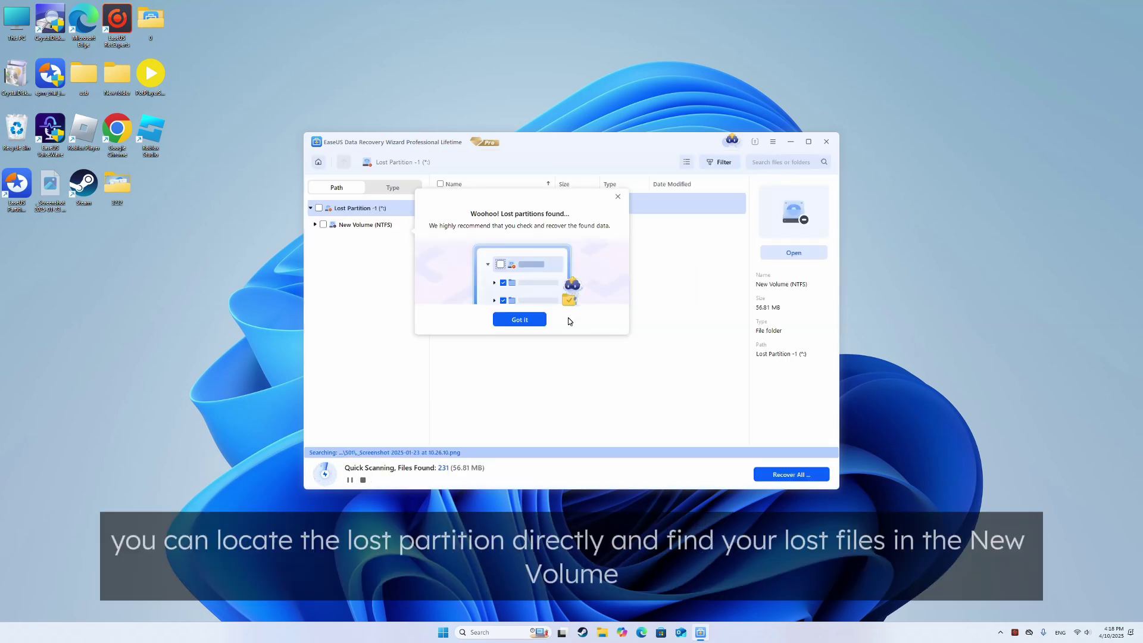
pyautogui.click(520, 320)
# - Browse the New Volume (NTFS) and Lost Partition -1 results, then search for 'screenshot'
pyautogui.click(388, 230)
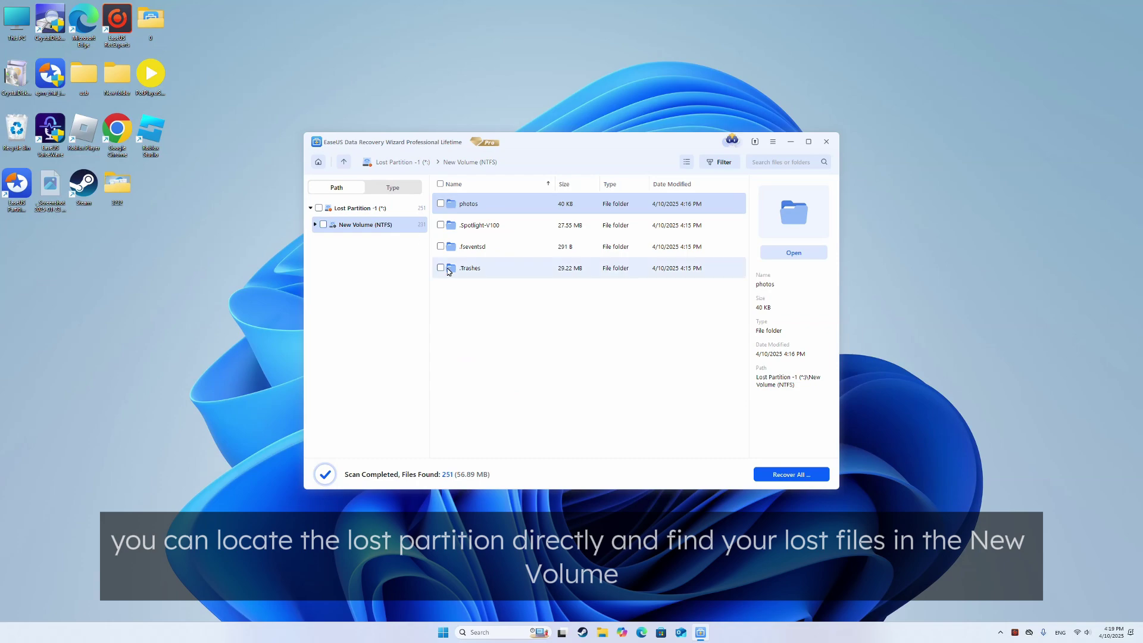
pyautogui.click(357, 208)
pyautogui.click(378, 230)
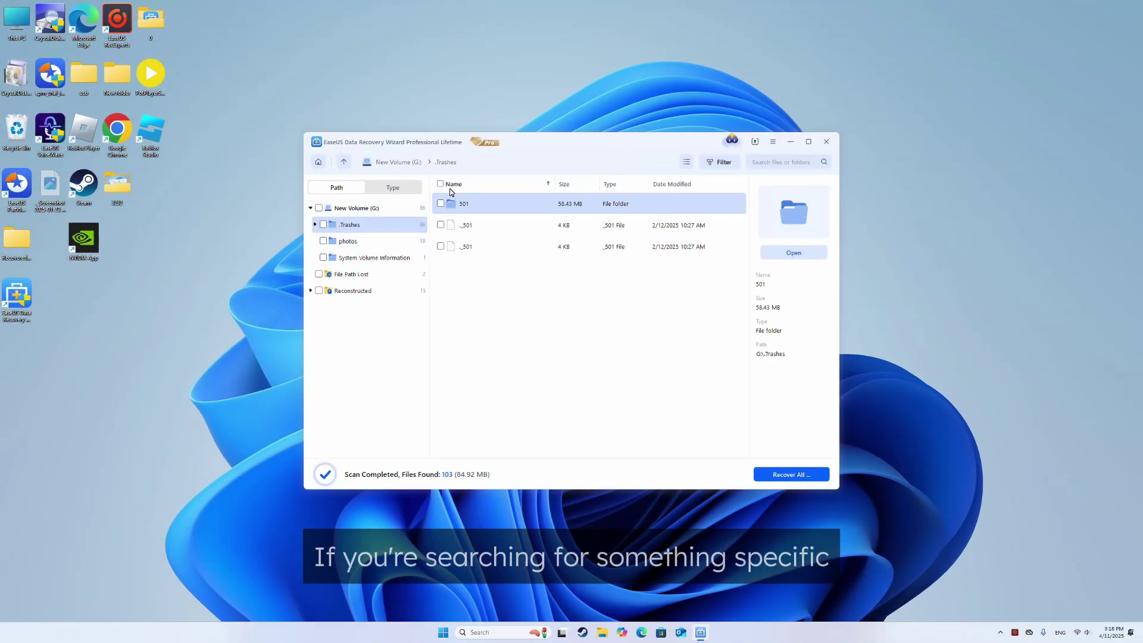
pyautogui.click(780, 162)
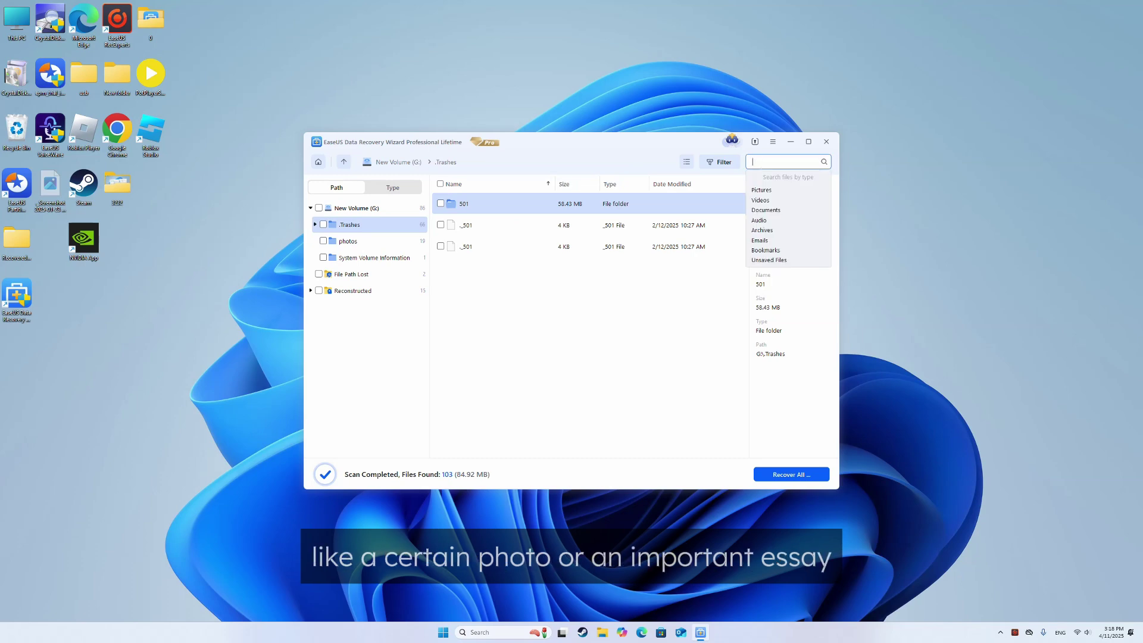
pyautogui.write('screens')
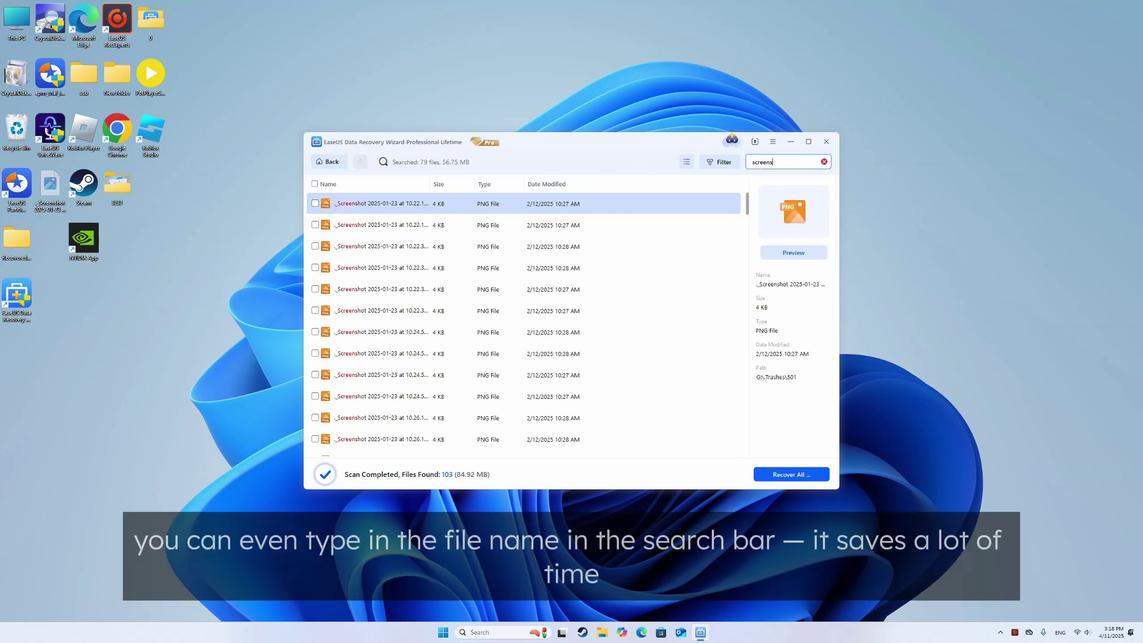
pyautogui.write('hot')
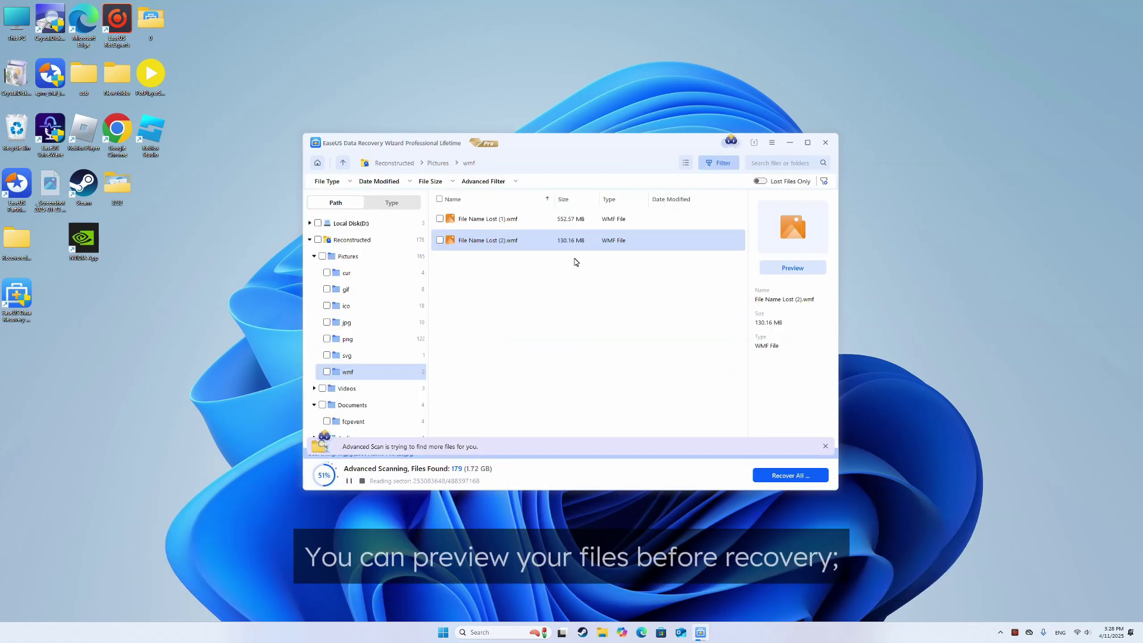
# - Preview File Name Lost (2).wmf, recover it to Local Drive (C:), and view the result
pyautogui.click(791, 270)
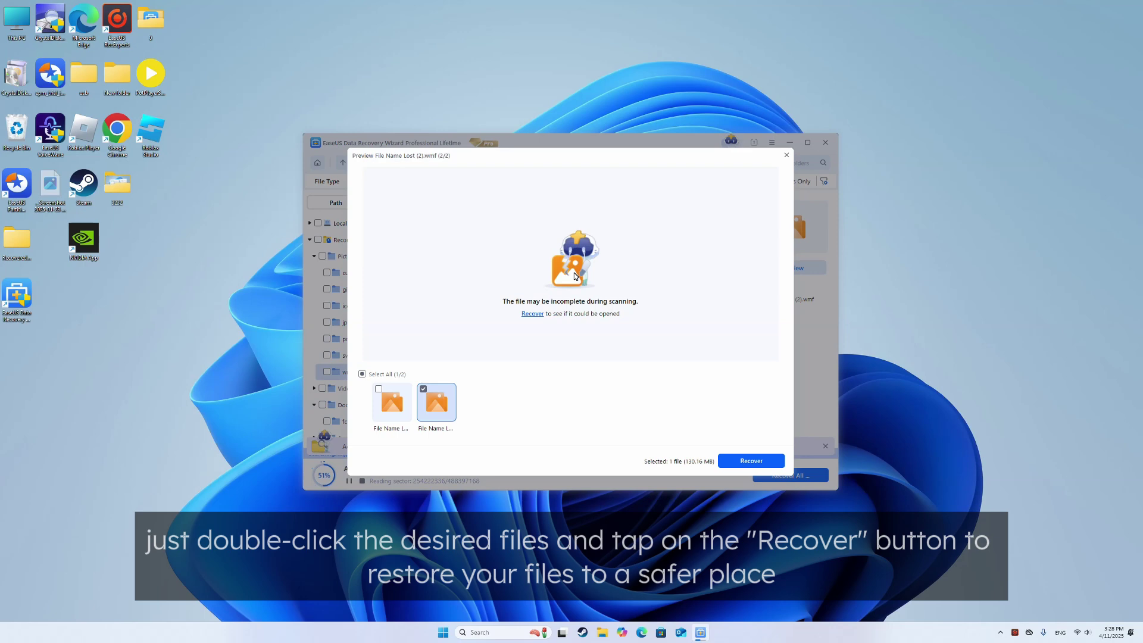
pyautogui.click(539, 315)
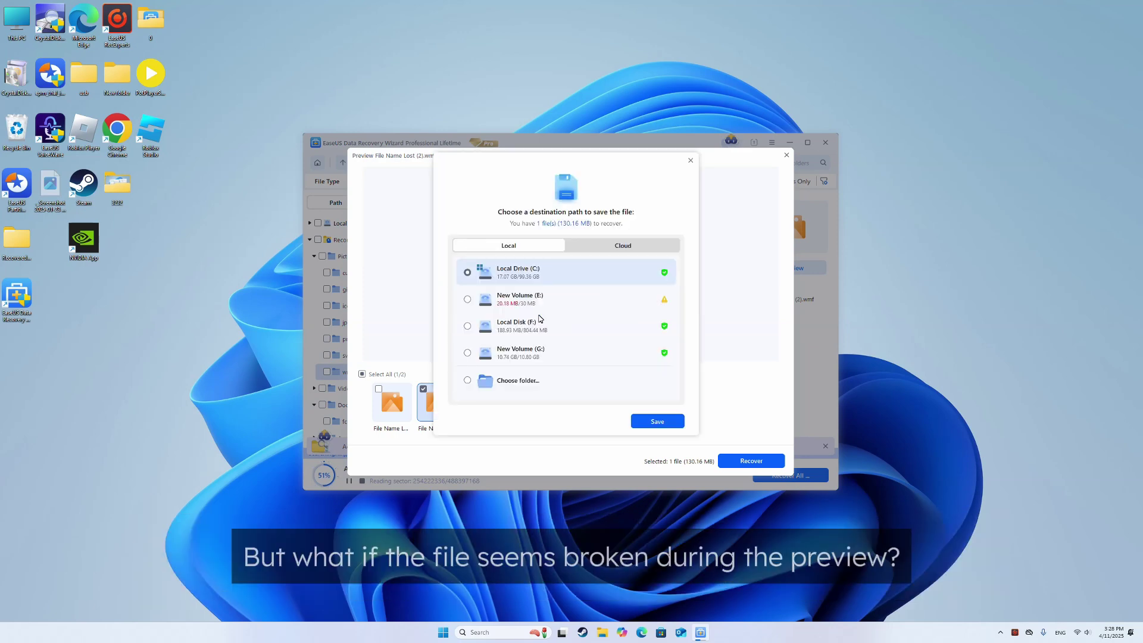
pyautogui.click(656, 422)
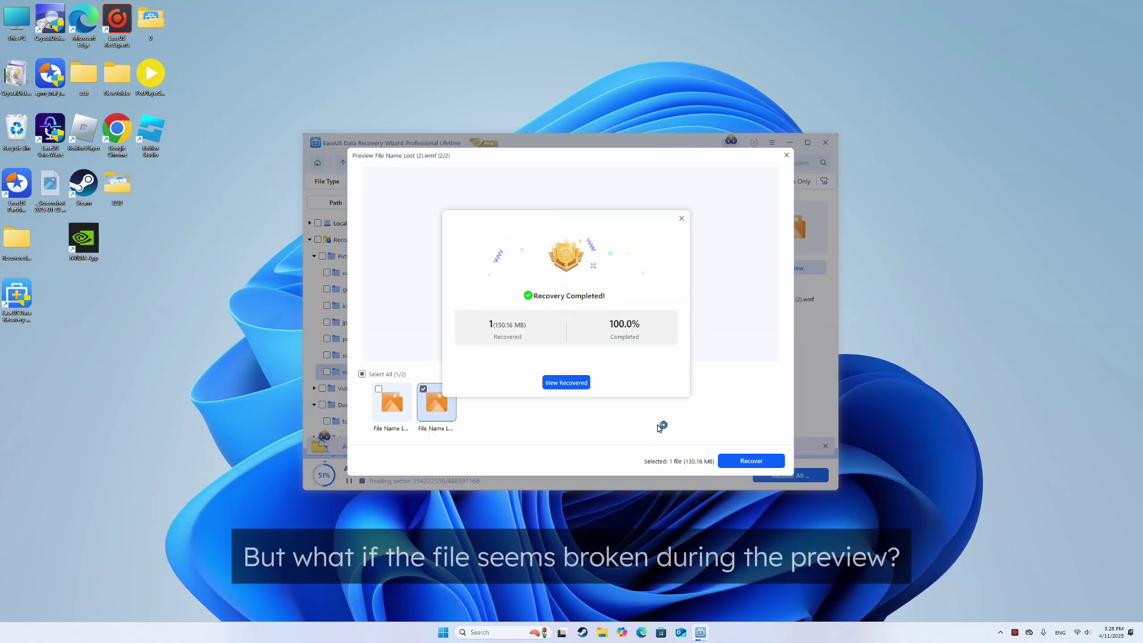
pyautogui.click(565, 382)
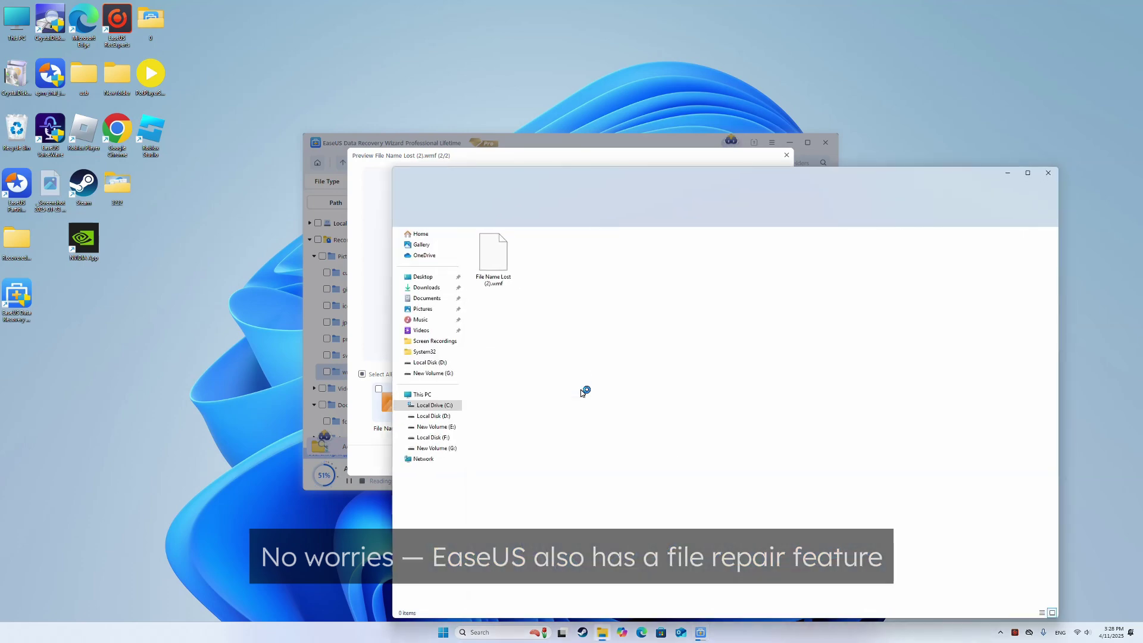
pyautogui.click(498, 273)
pyautogui.click(1031, 428)
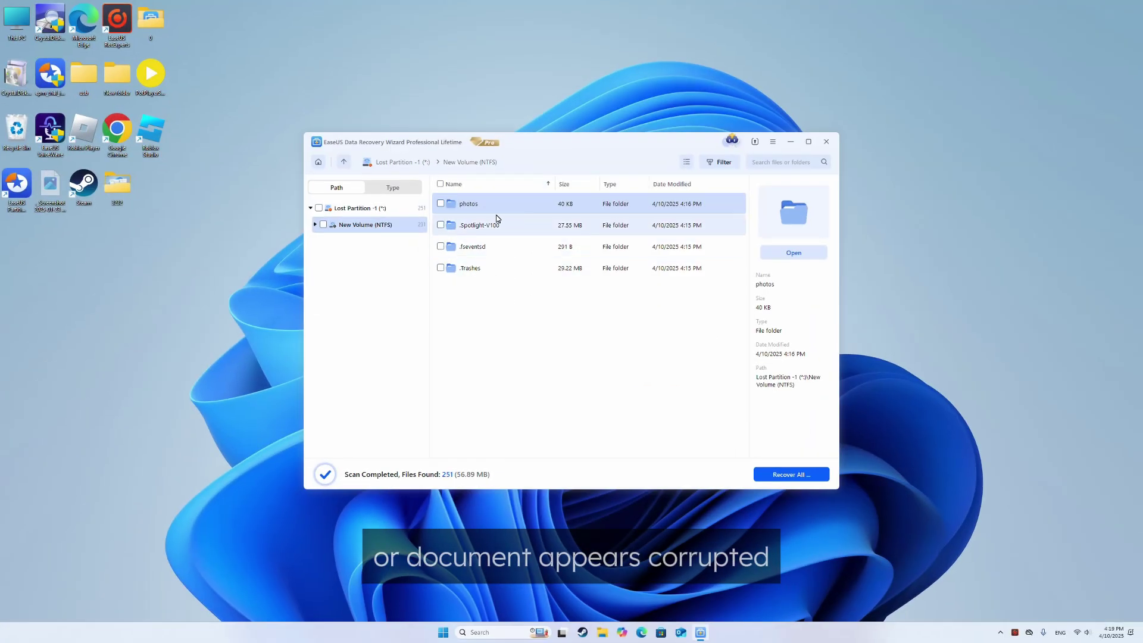
# - Recover the photos and .Trashes folders to the Desktop and open the recovered folder
pyautogui.click(440, 203)
pyautogui.click(441, 225)
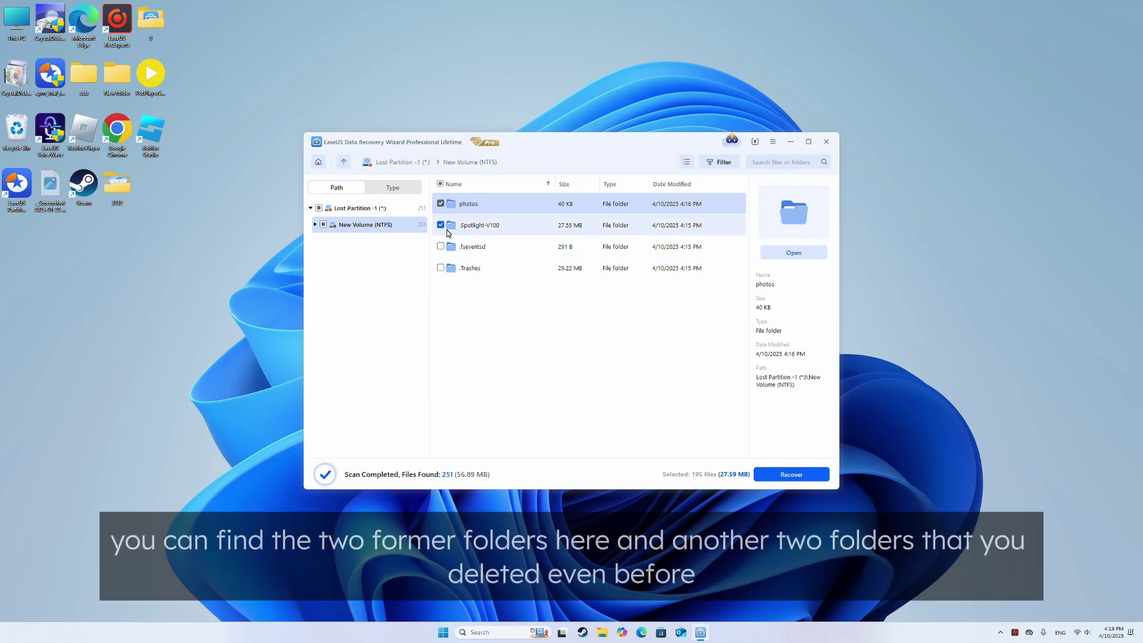
pyautogui.click(440, 225)
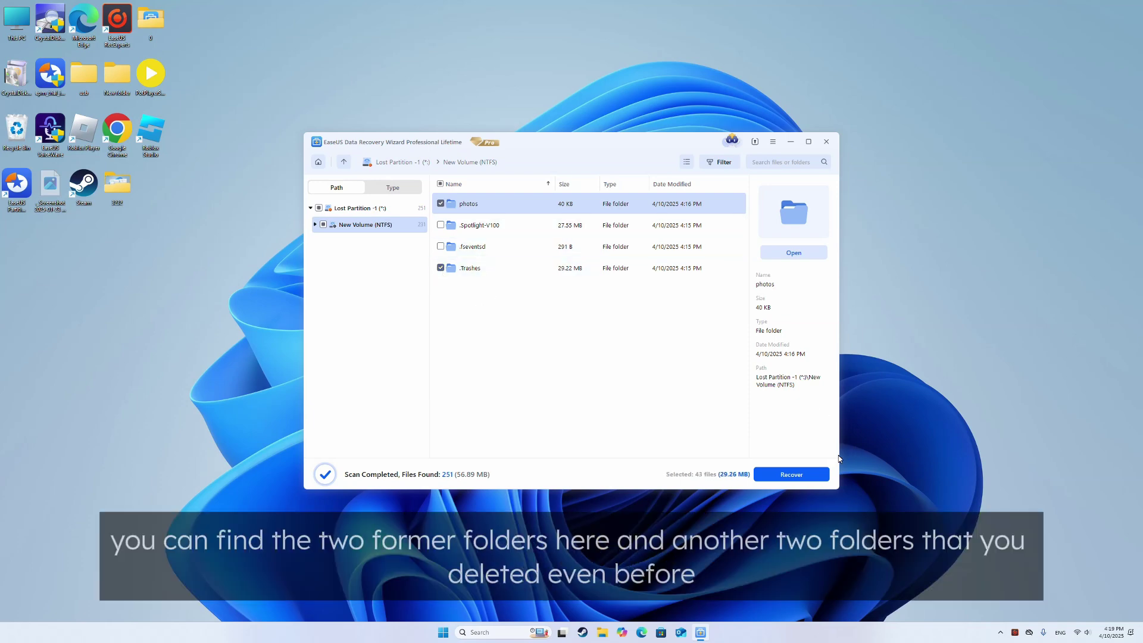
pyautogui.click(792, 474)
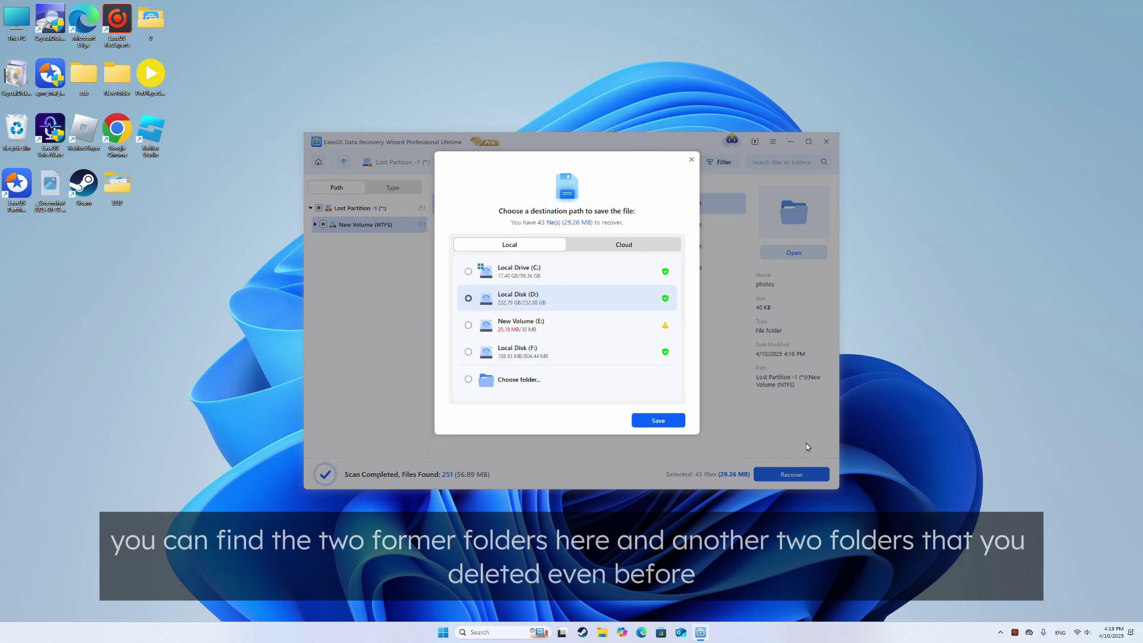
pyautogui.click(493, 377)
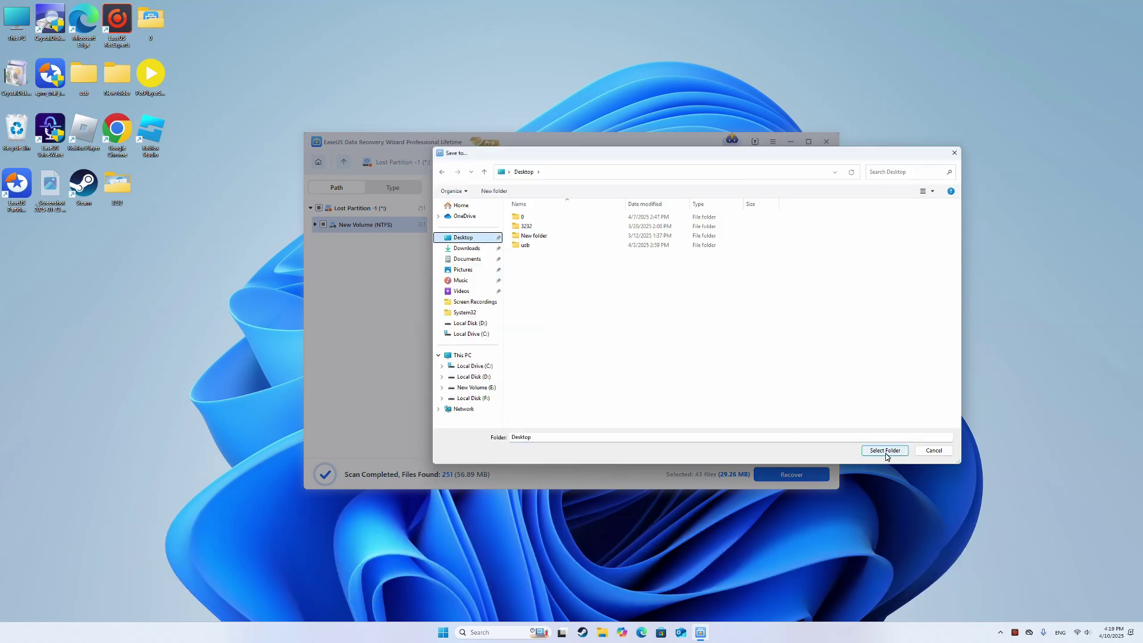
pyautogui.click(885, 451)
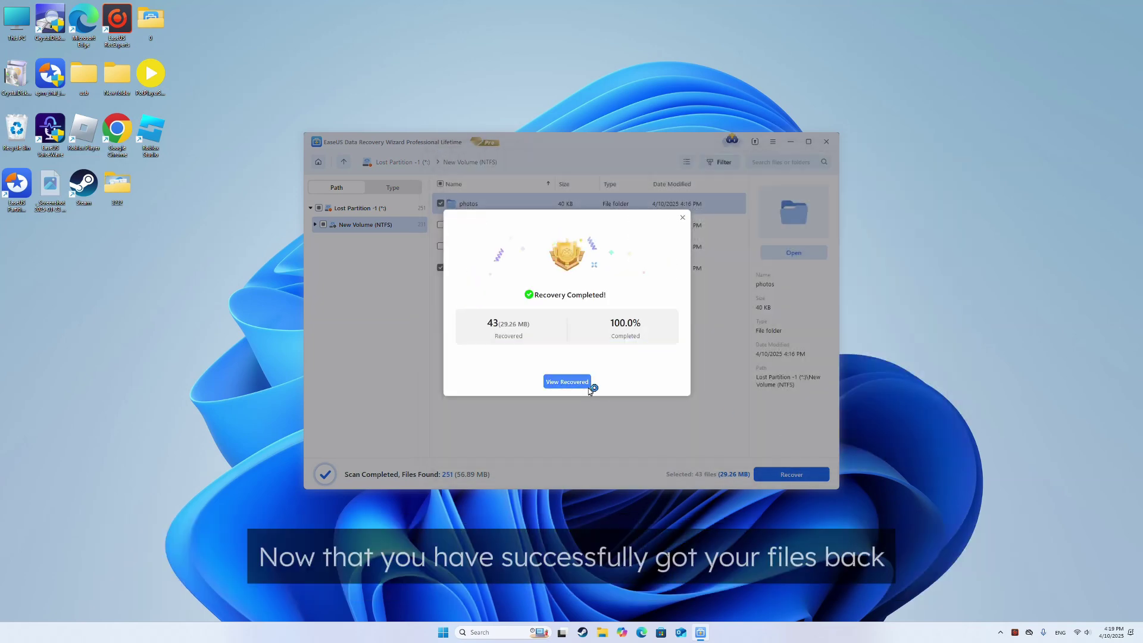
pyautogui.click(587, 384)
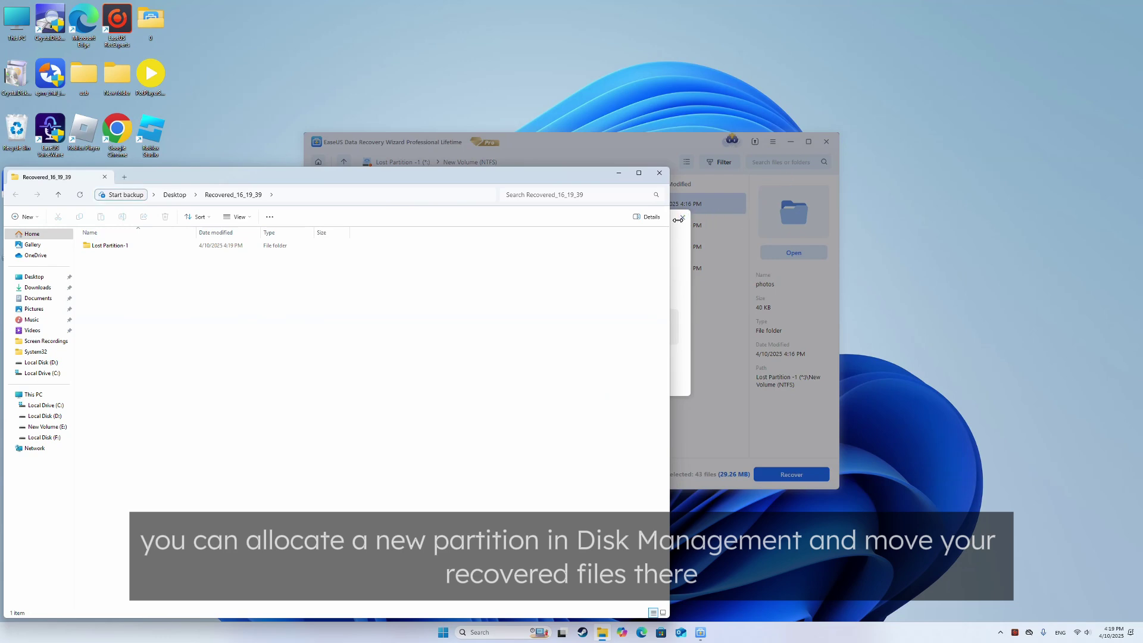
# - Dismiss the completion message, minimize the wizard, and open Disk Management via Win+X
pyautogui.click(676, 222)
pyautogui.click(683, 217)
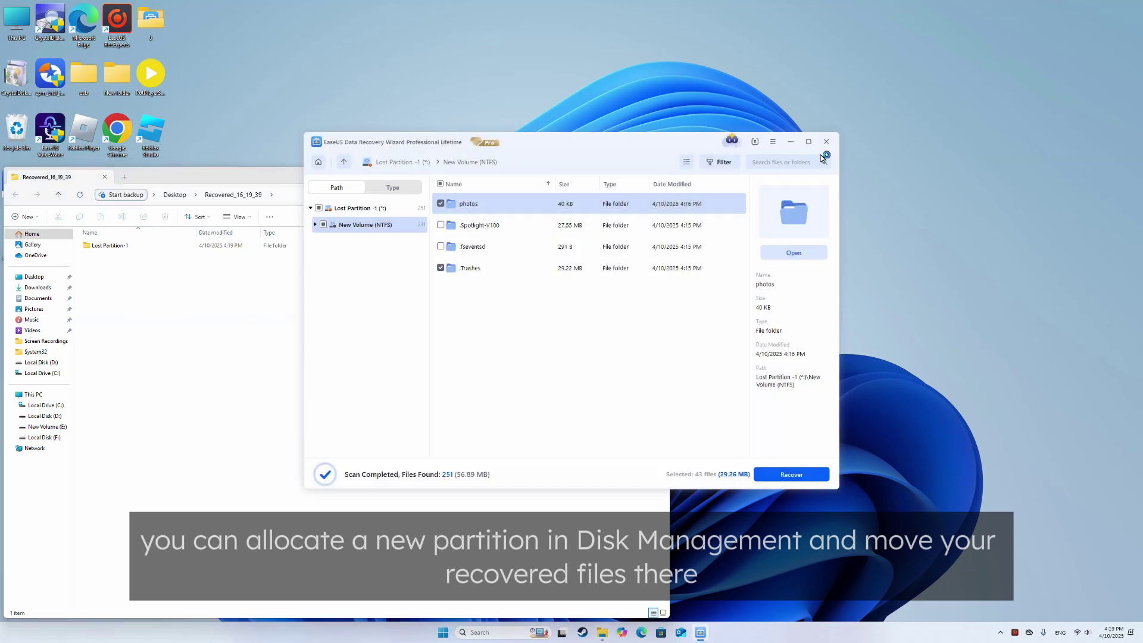
pyautogui.click(791, 141)
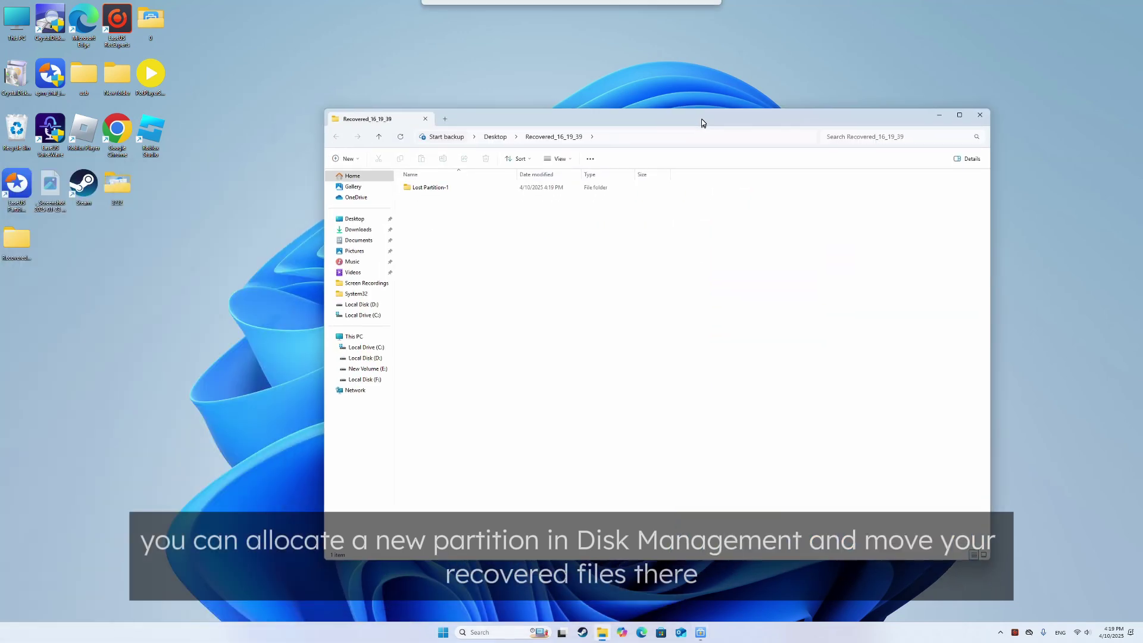
pyautogui.moveTo(701, 119); pyautogui.dragTo(677, 108)
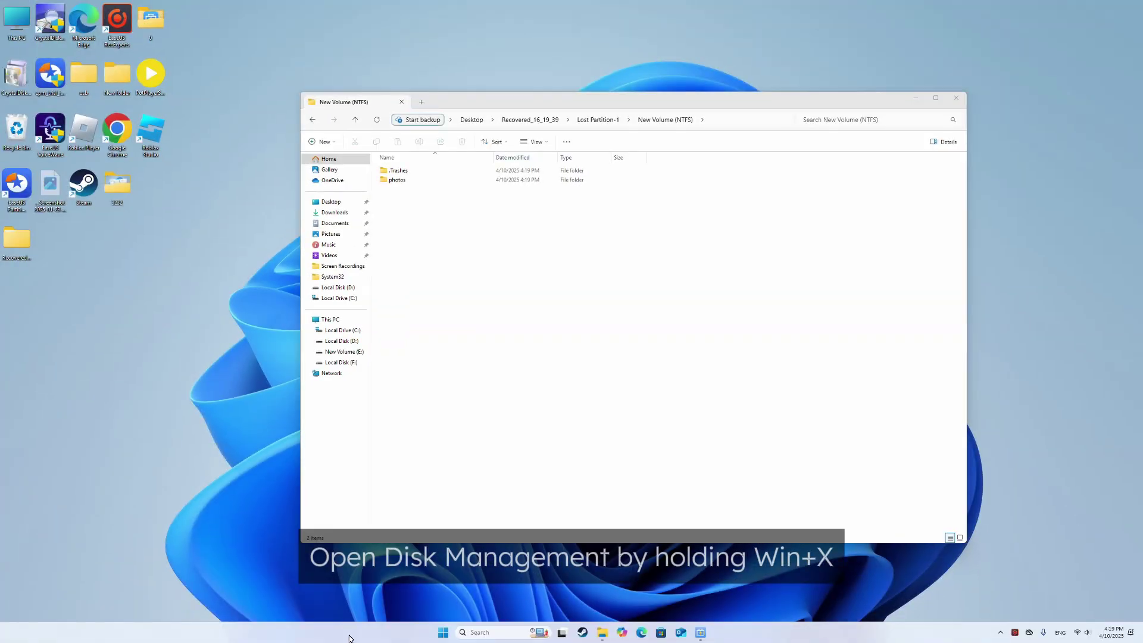
pyautogui.press('super+x')
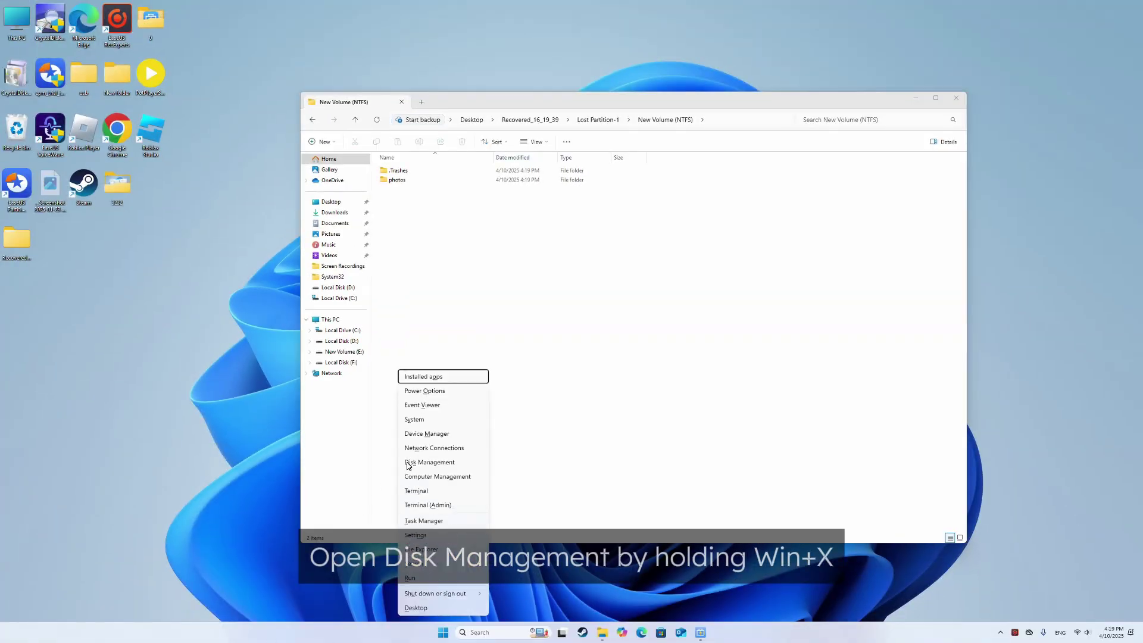
pyautogui.click(443, 465)
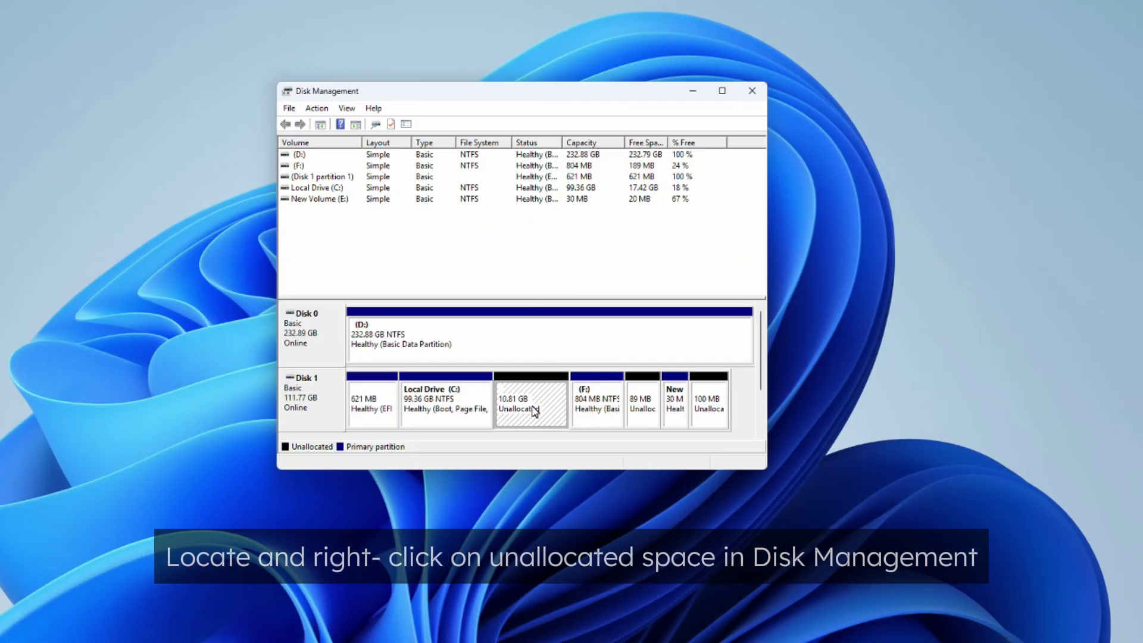
# - Create a simple volume from the unallocated space: full 11063 MB, drive letter G, NTFS quick format
pyautogui.rightClick(531, 408)
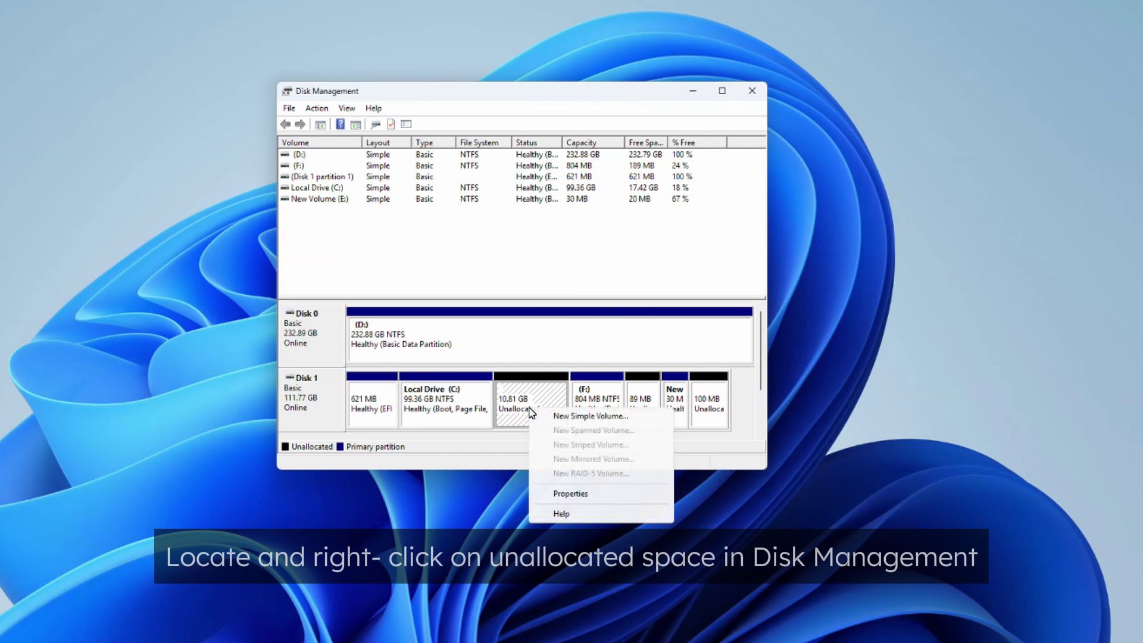
pyautogui.click(560, 417)
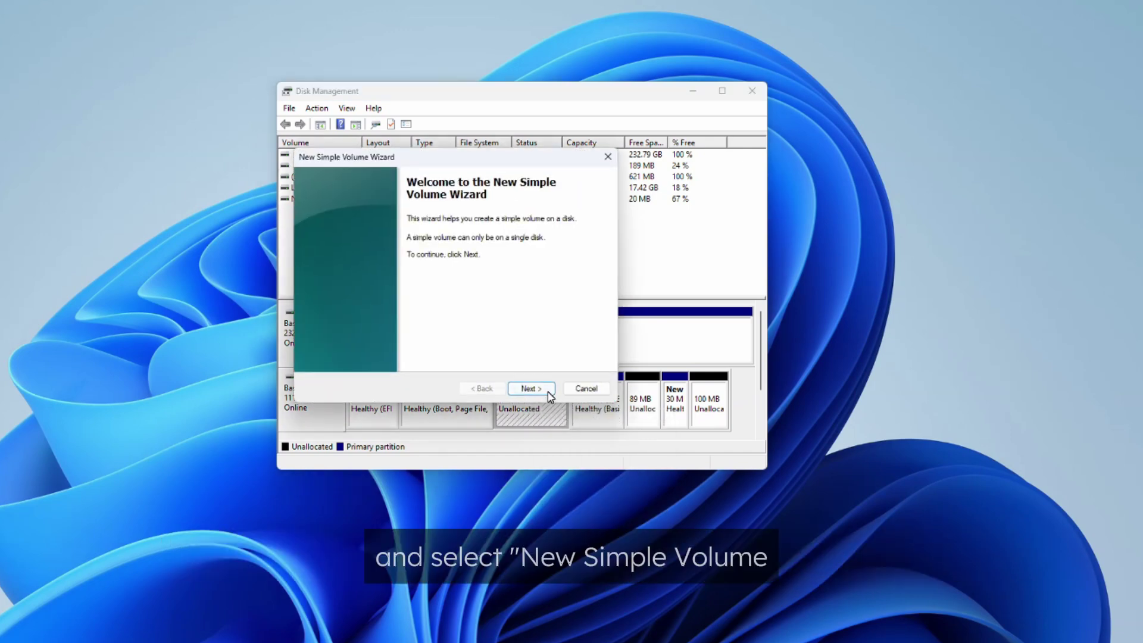
pyautogui.click(547, 390)
pyautogui.click(546, 390)
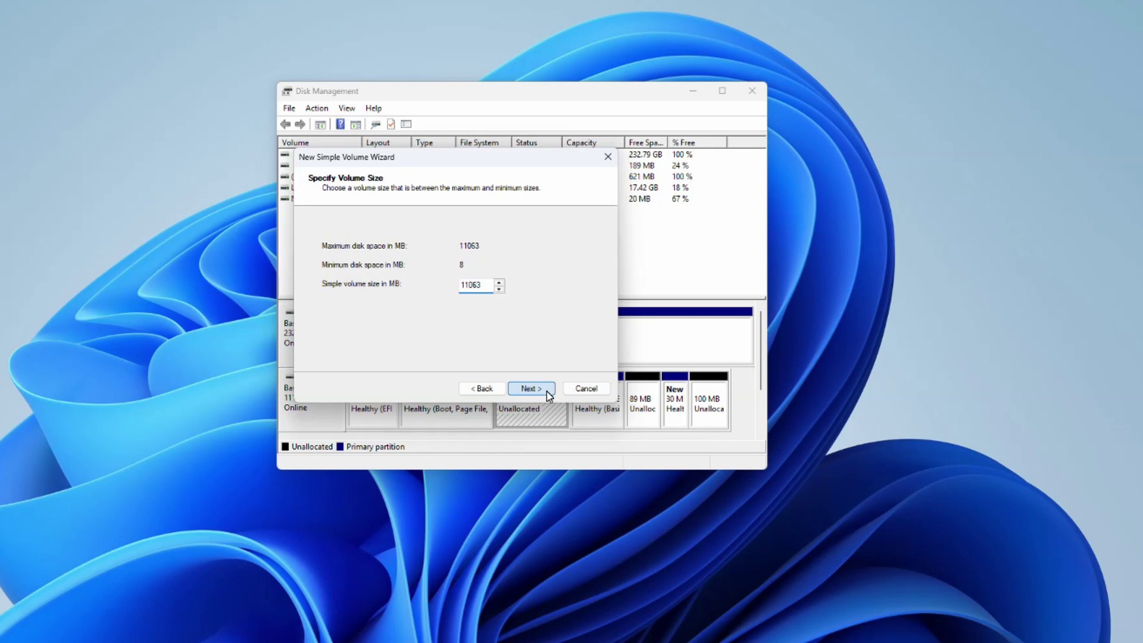
pyautogui.click(546, 391)
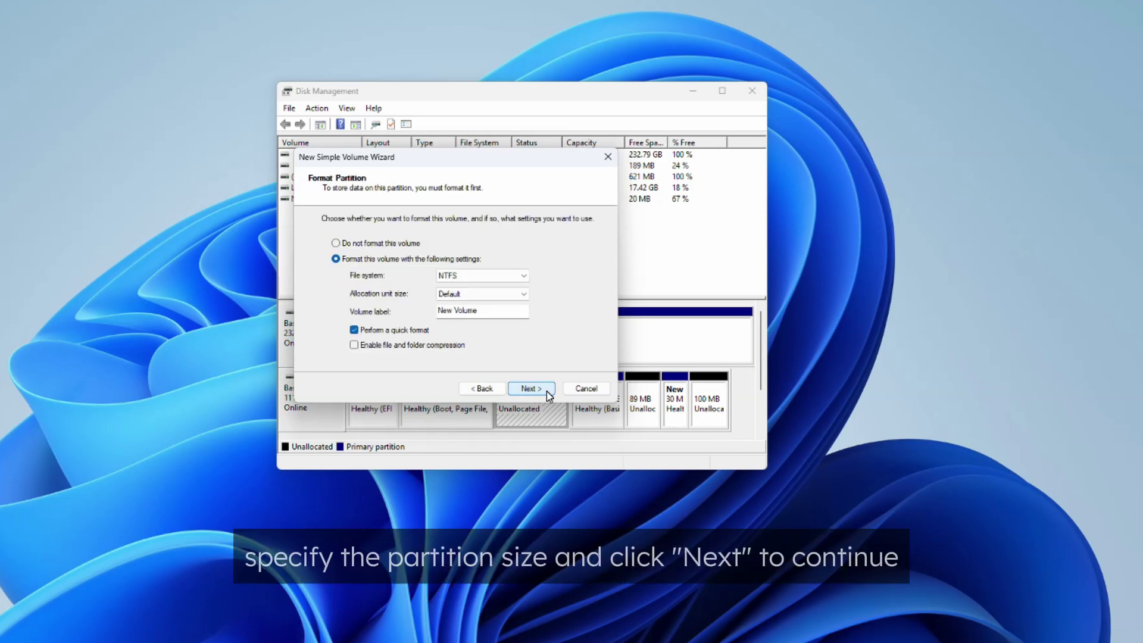
pyautogui.click(552, 394)
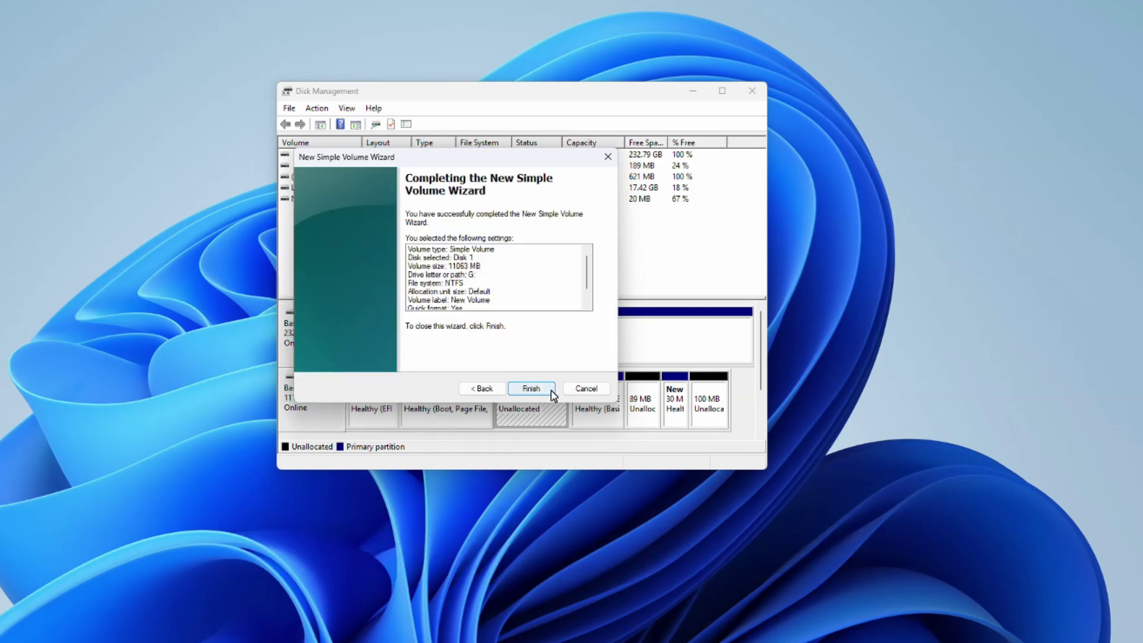
pyautogui.click(532, 388)
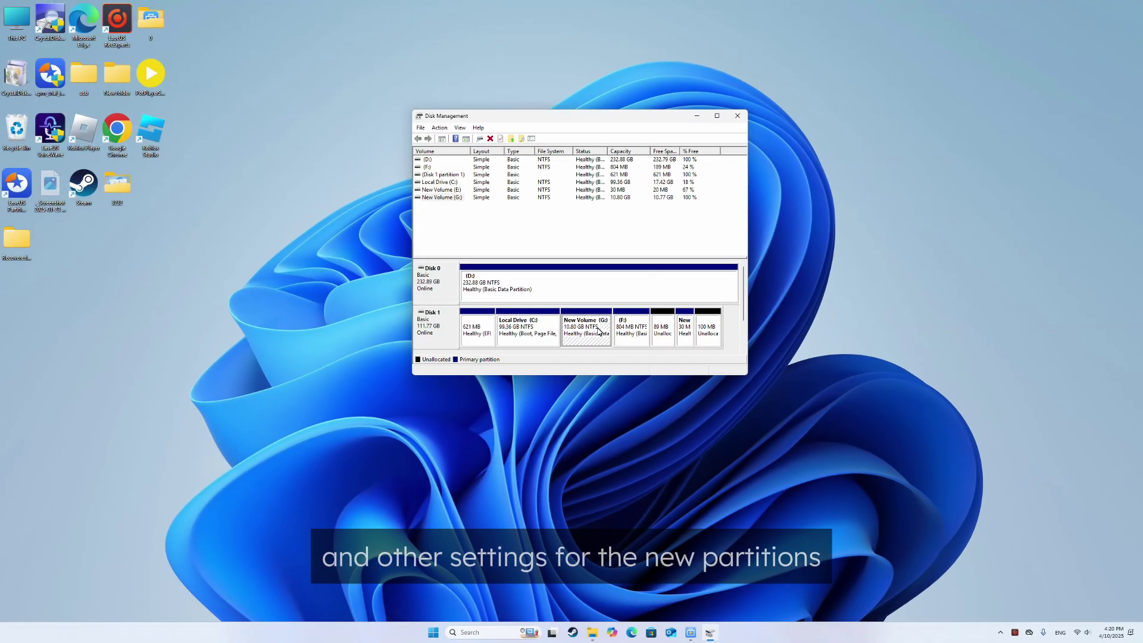
# - Open New Volume (G:) in Explorer and copy the recovered .Trashes and photos folders onto it
pyautogui.rightClick(599, 329)
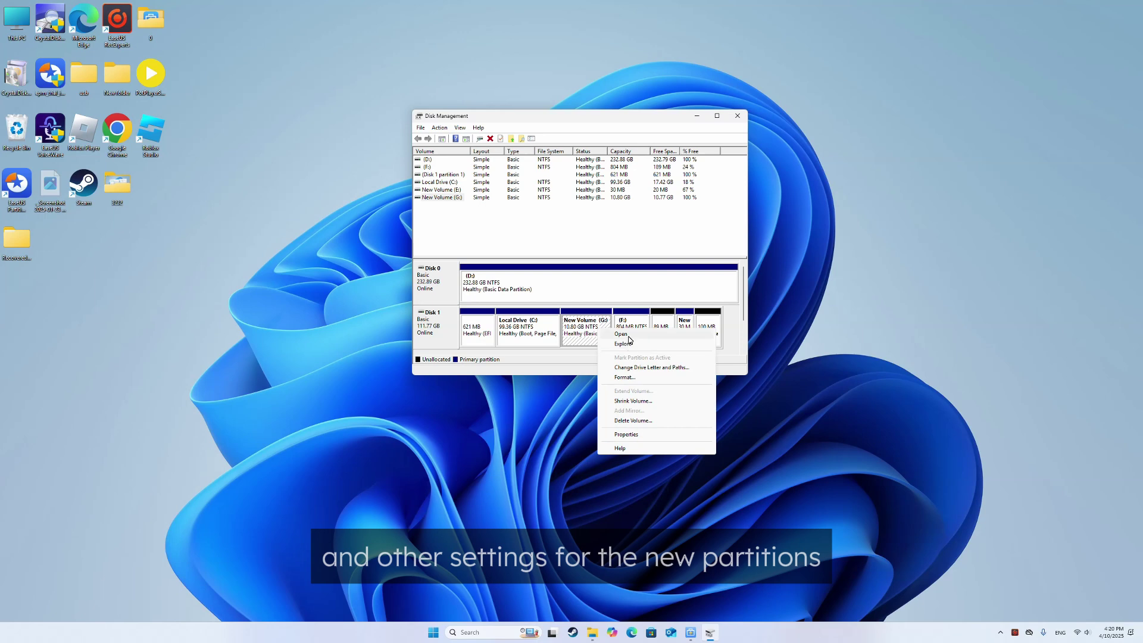
pyautogui.click(629, 340)
pyautogui.moveTo(592, 634)
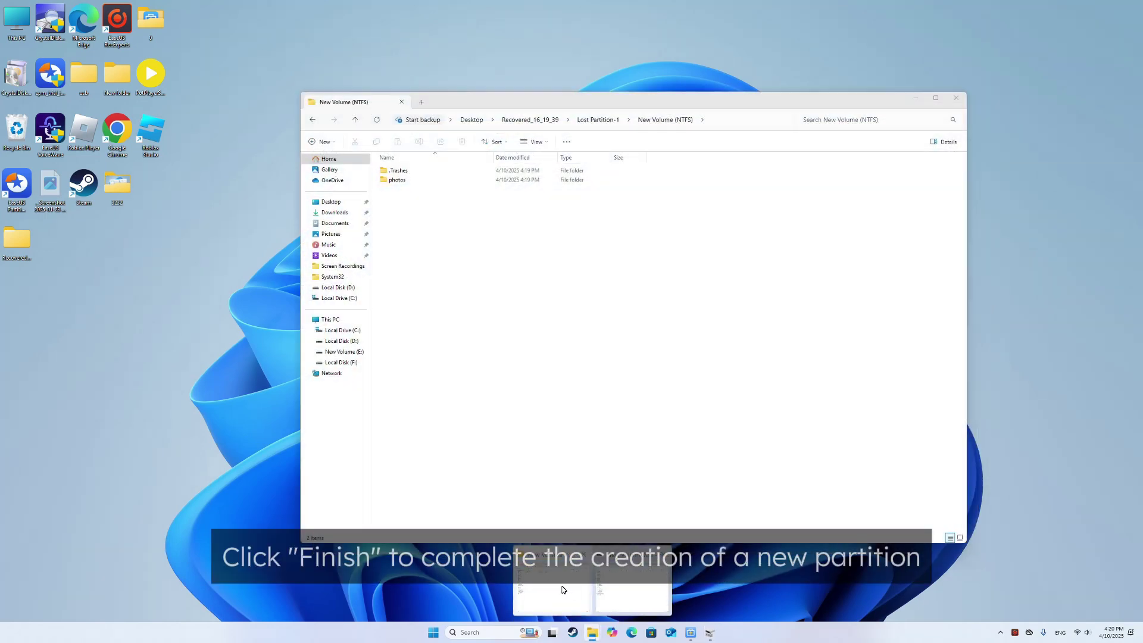
pyautogui.click(564, 591)
pyautogui.moveTo(684, 109); pyautogui.dragTo(732, 306)
pyautogui.moveTo(448, 371); pyautogui.dragTo(505, 217)
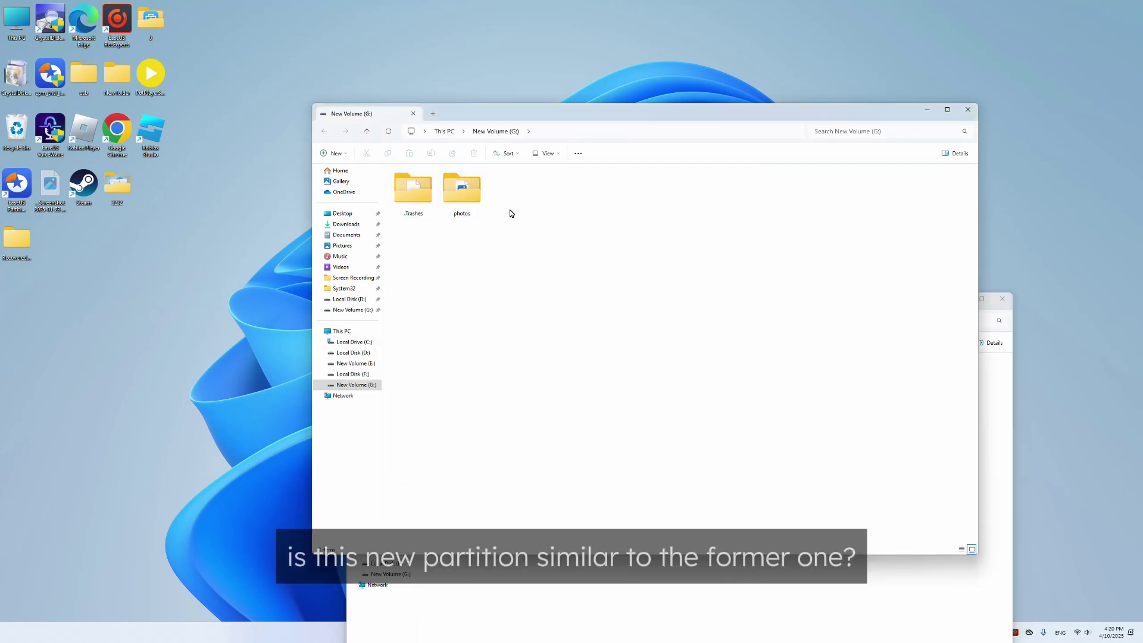